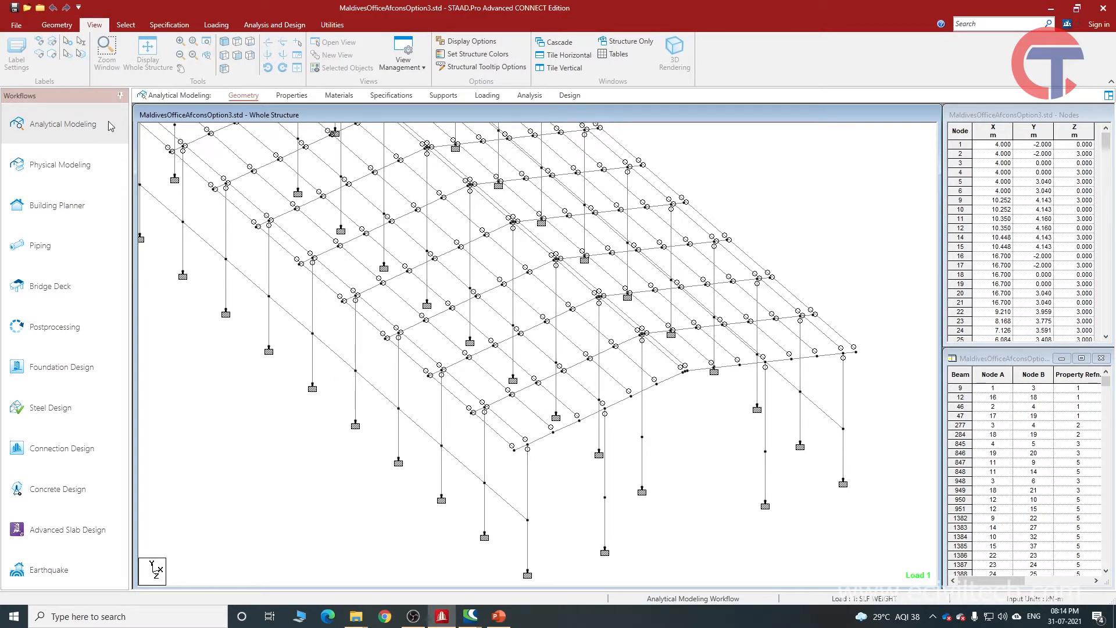
# Select the node where the front corner column meets the lower longitudinal beam, using the node cursor.
pyautogui.click(124, 25)
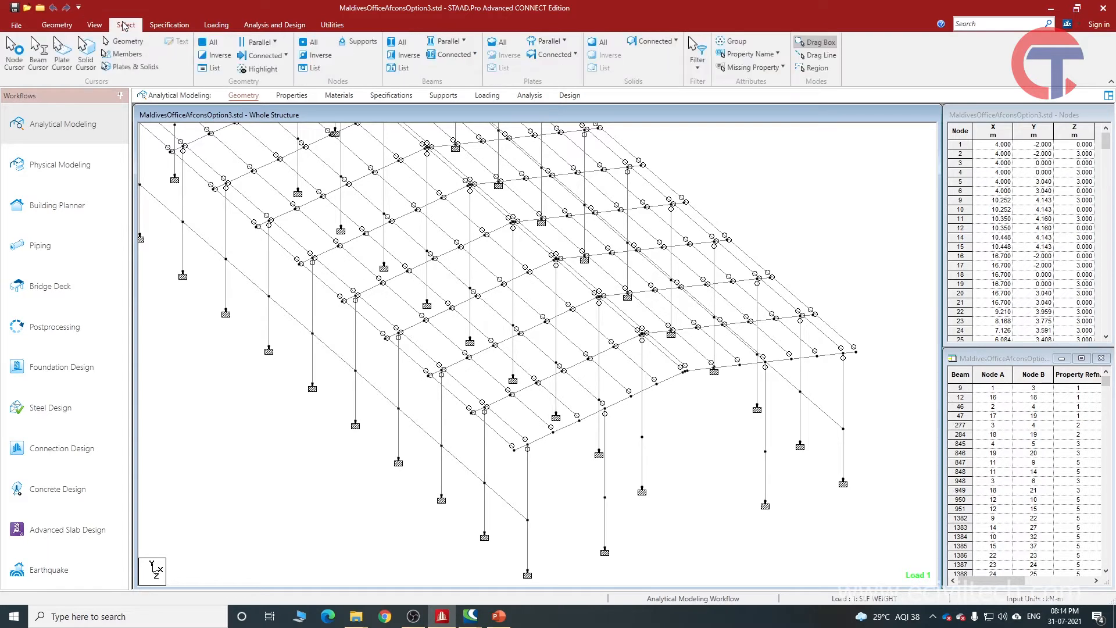
pyautogui.click(14, 54)
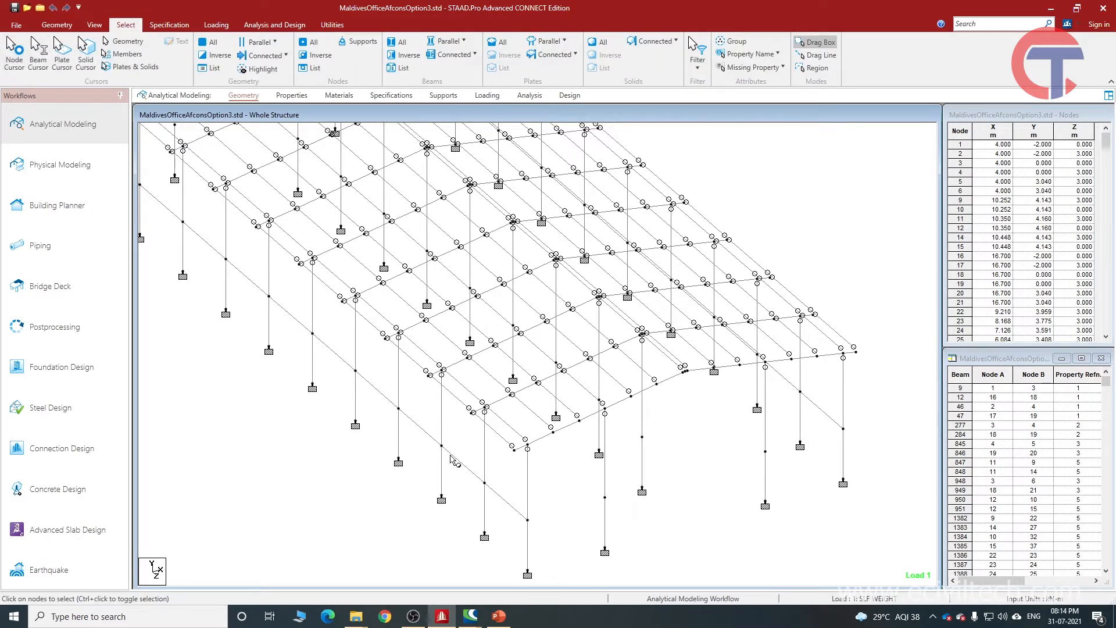
pyautogui.click(485, 483)
pyautogui.click(515, 504)
pyautogui.click(528, 521)
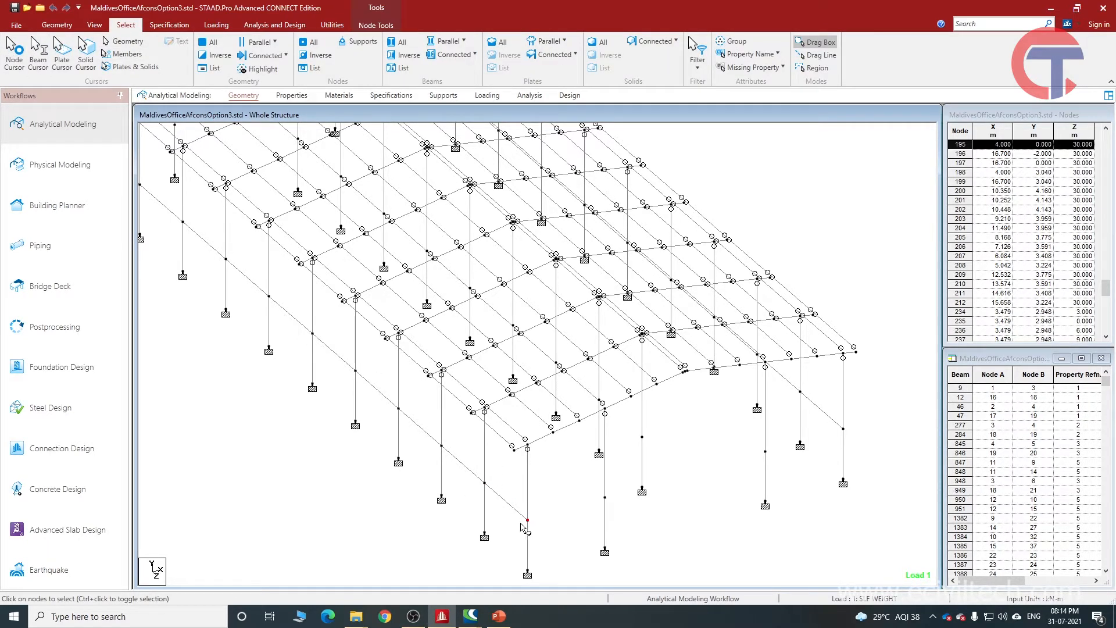
pyautogui.click(463, 468)
pyautogui.click(431, 434)
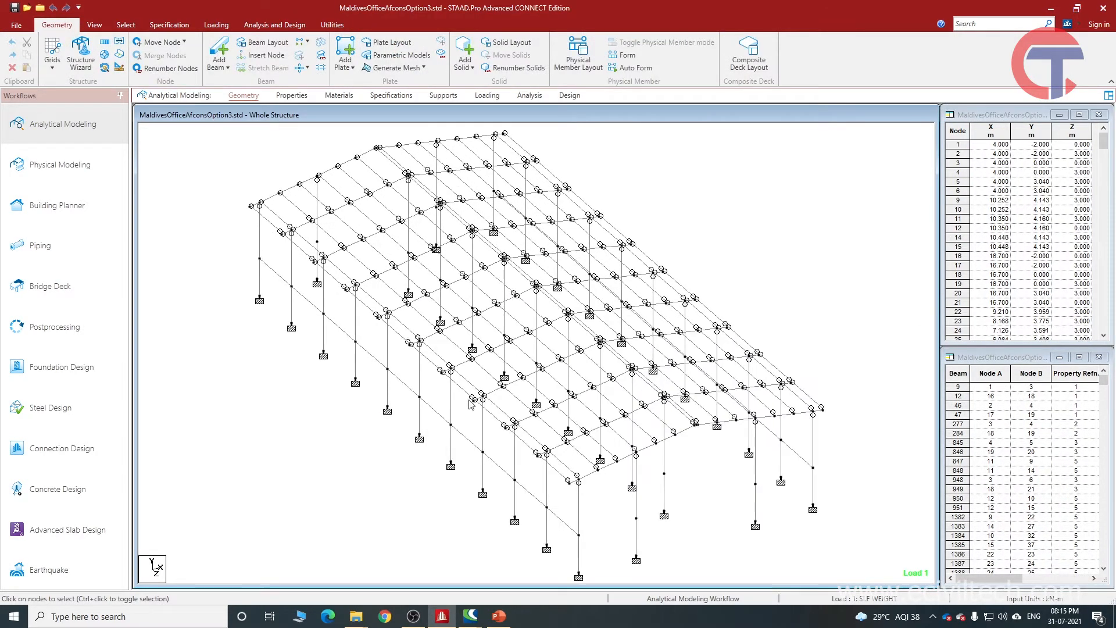
# Open the analytical model's Properties page and examine the section references on the front columns and beams.
pyautogui.scroll(1, 442, 407)
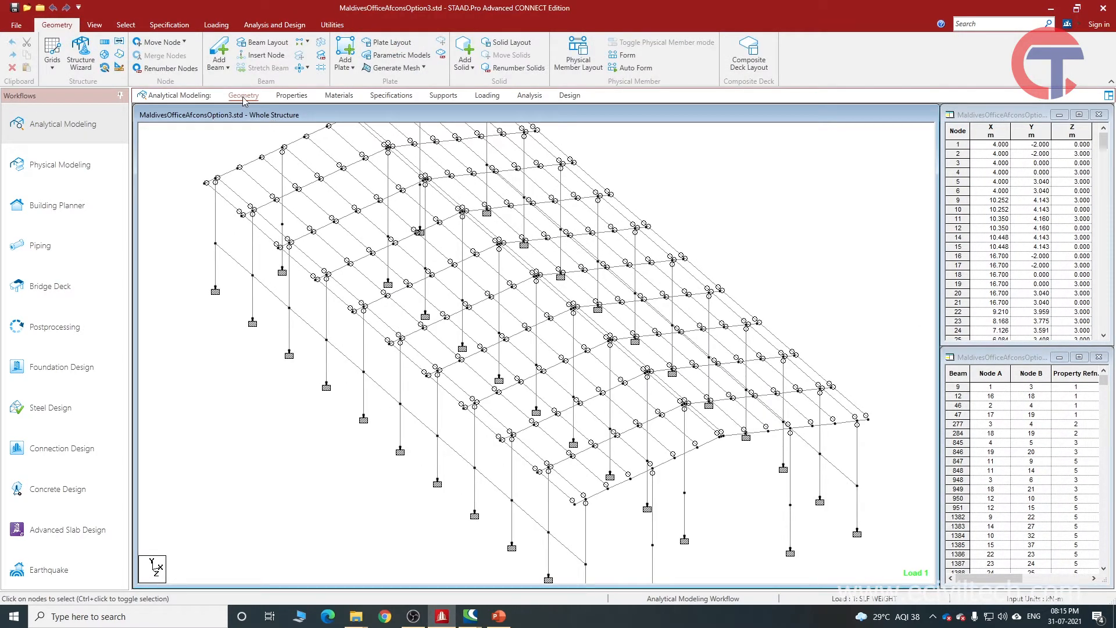
pyautogui.moveTo(452, 418); pyautogui.dragTo(397, 336, button='middle')
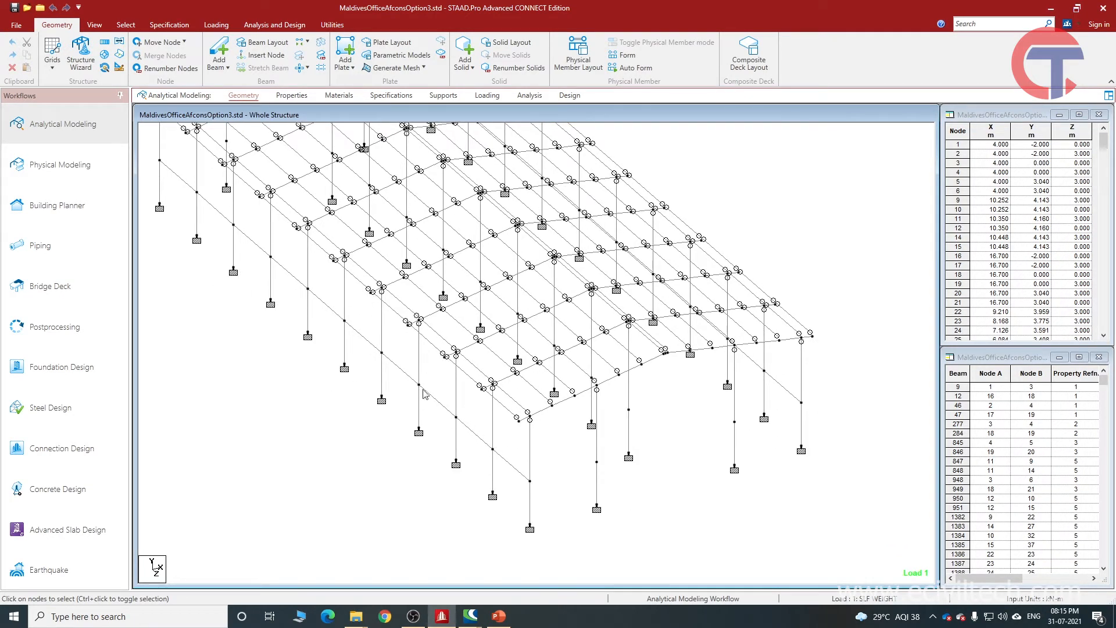
pyautogui.click(293, 96)
pyautogui.scroll(3, 393, 404)
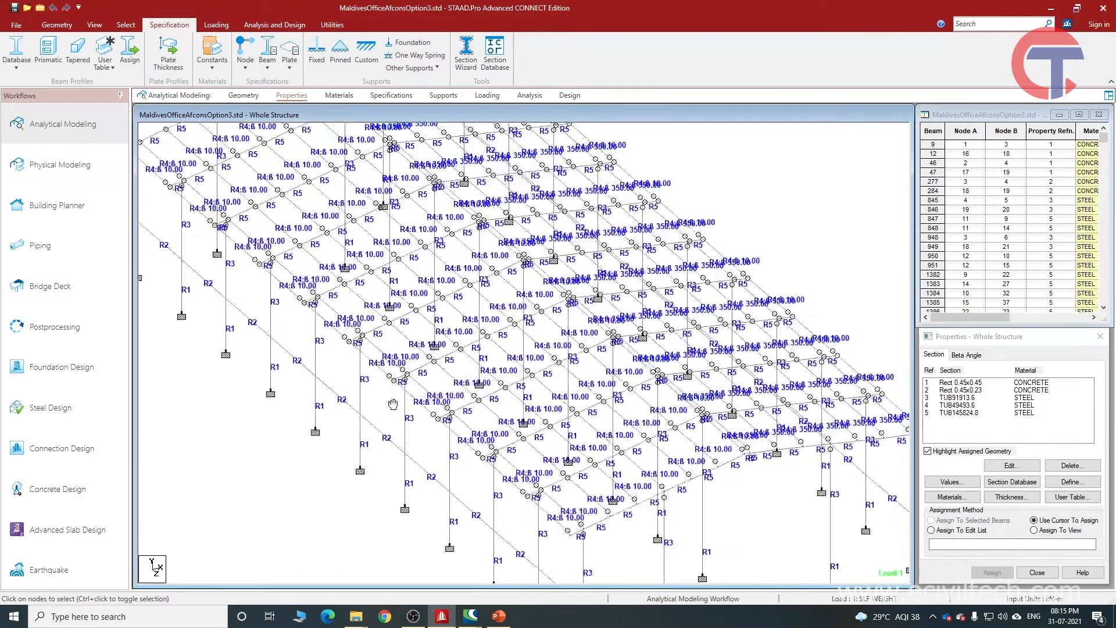
pyautogui.scroll(1, 393, 404)
pyautogui.moveTo(393, 404); pyautogui.dragTo(336, 290, button='middle')
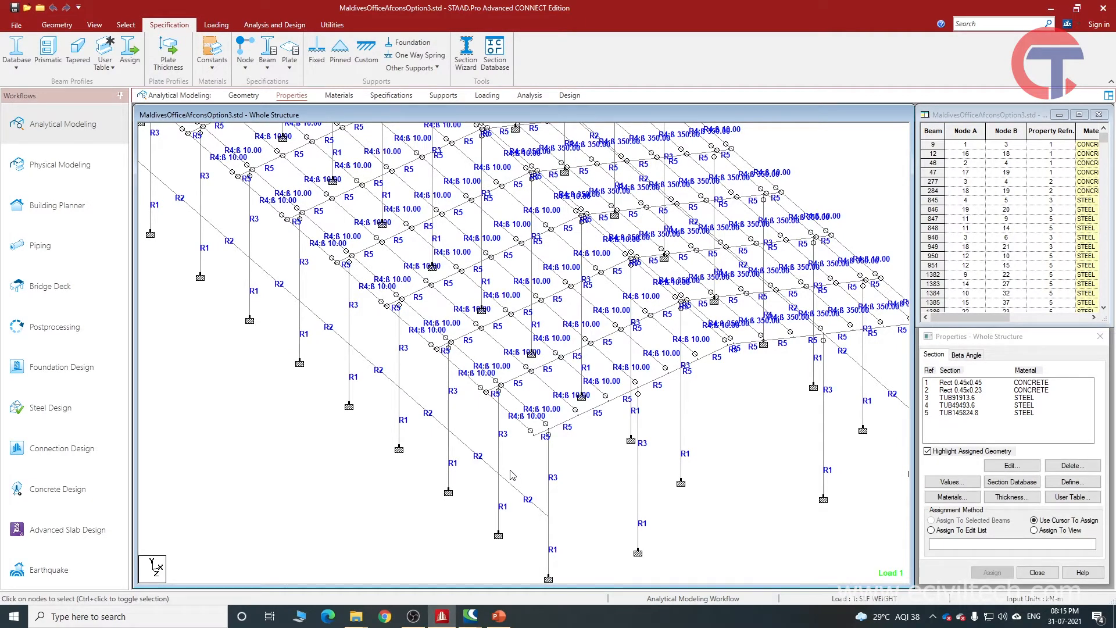
# Toggle the node points on and off in the Properties page's whole-structure view.
pyautogui.hotkey('shift', 'k')
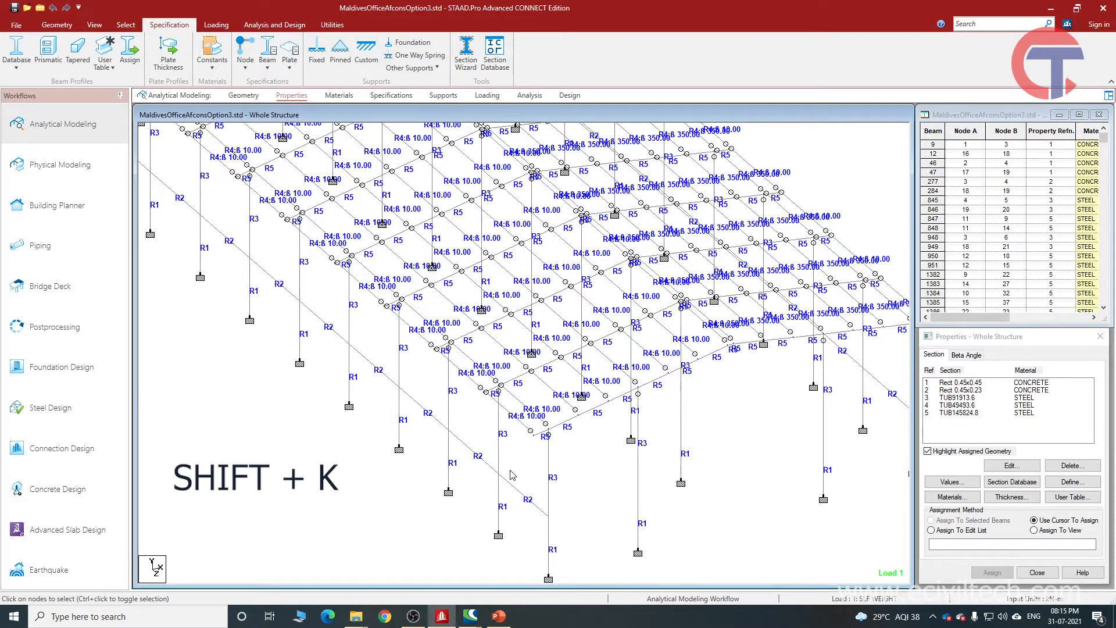
pyautogui.hotkey('shift', 'k')
pyautogui.scroll(1, 512, 474)
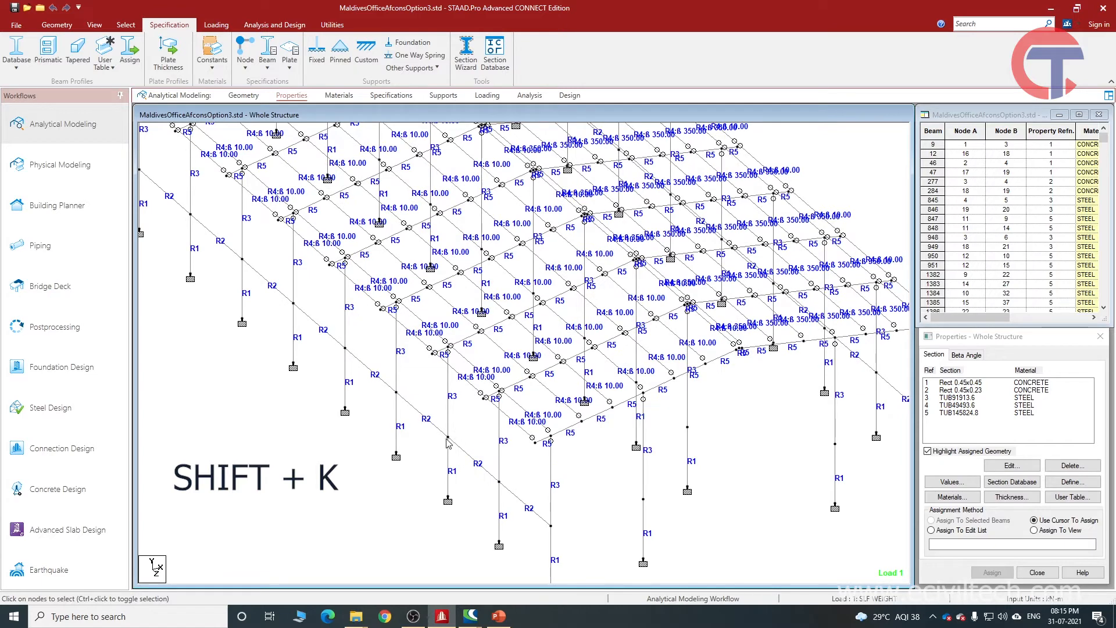
pyautogui.hotkey('shift', 'k')
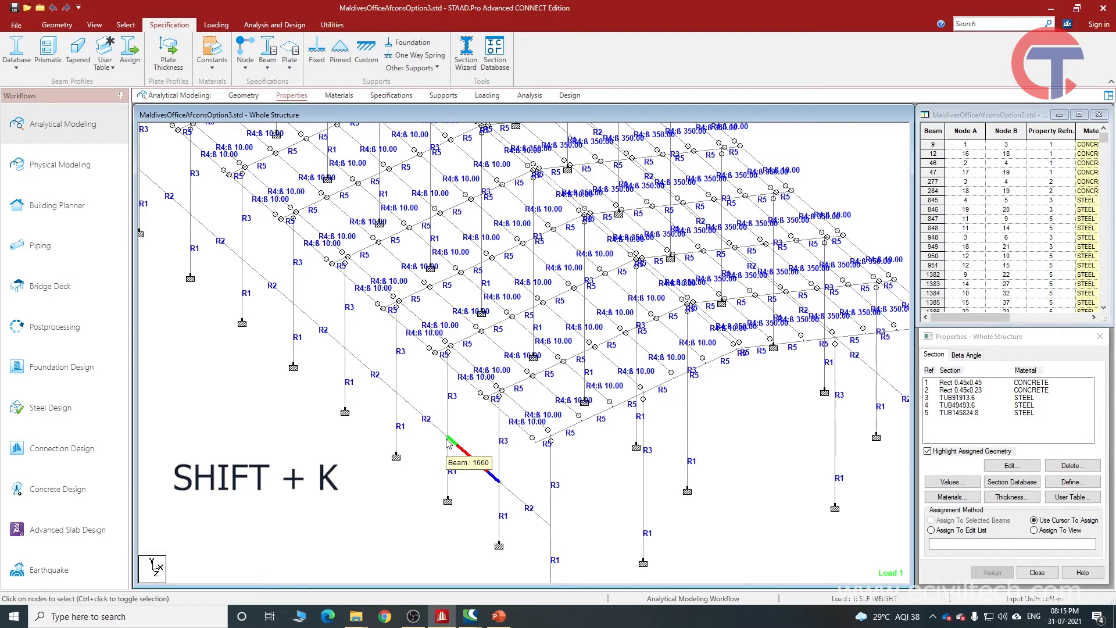
# Return to the Geometry page and examine the node points along the front columns.
pyautogui.click(244, 96)
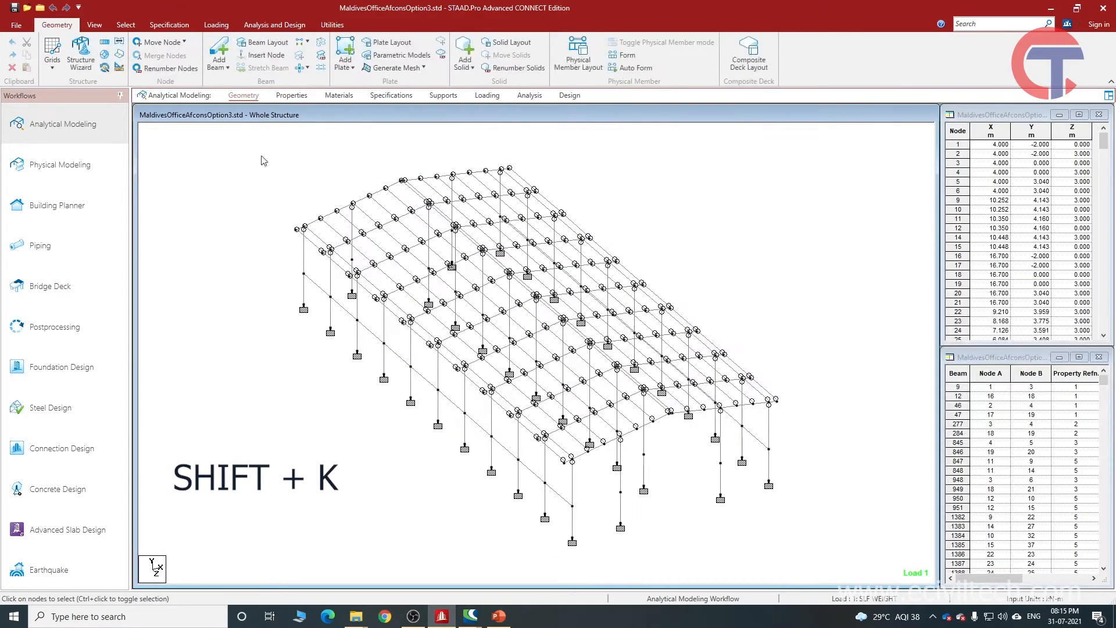
pyautogui.scroll(1, 459, 464)
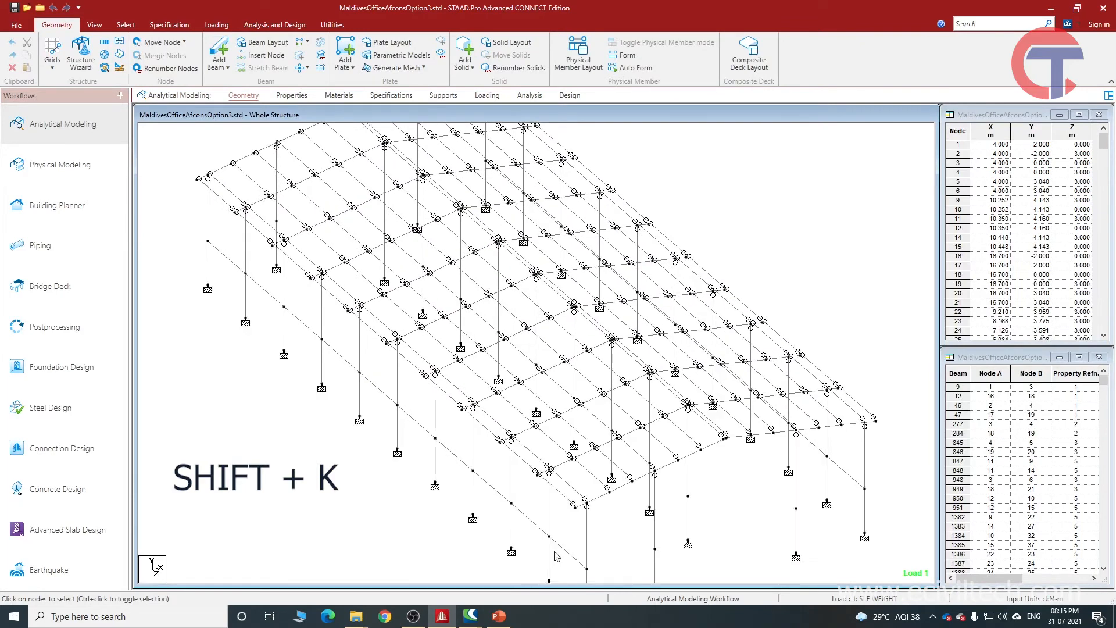
pyautogui.scroll(1, 492, 494)
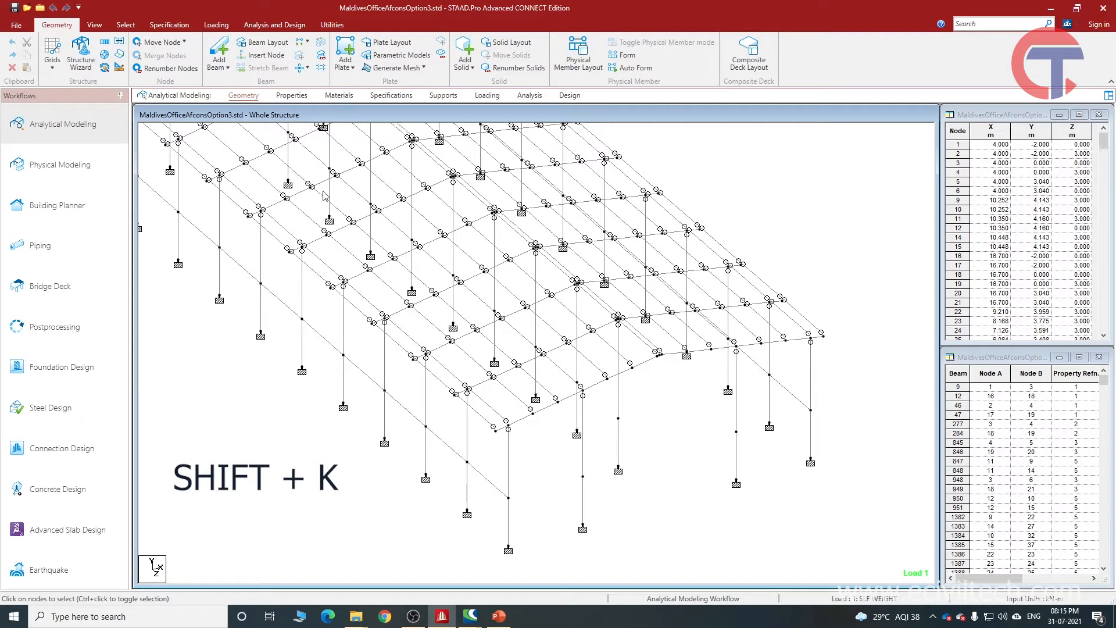
# Open the Specifications page and turn on the node points in the whole-structure view.
pyautogui.click(392, 96)
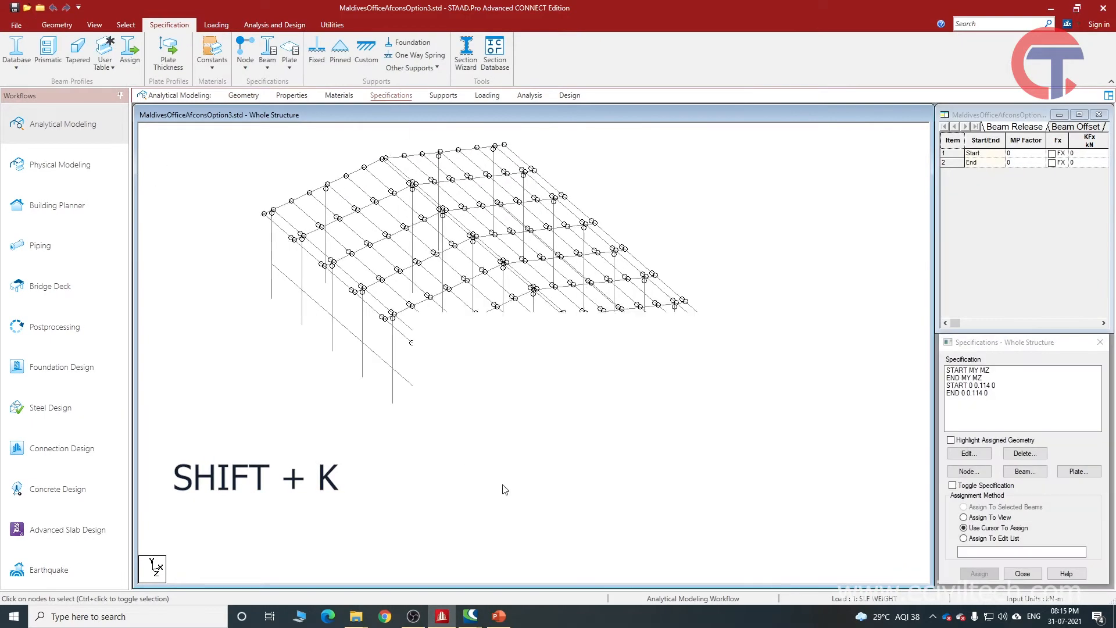
pyautogui.scroll(5, 459, 483)
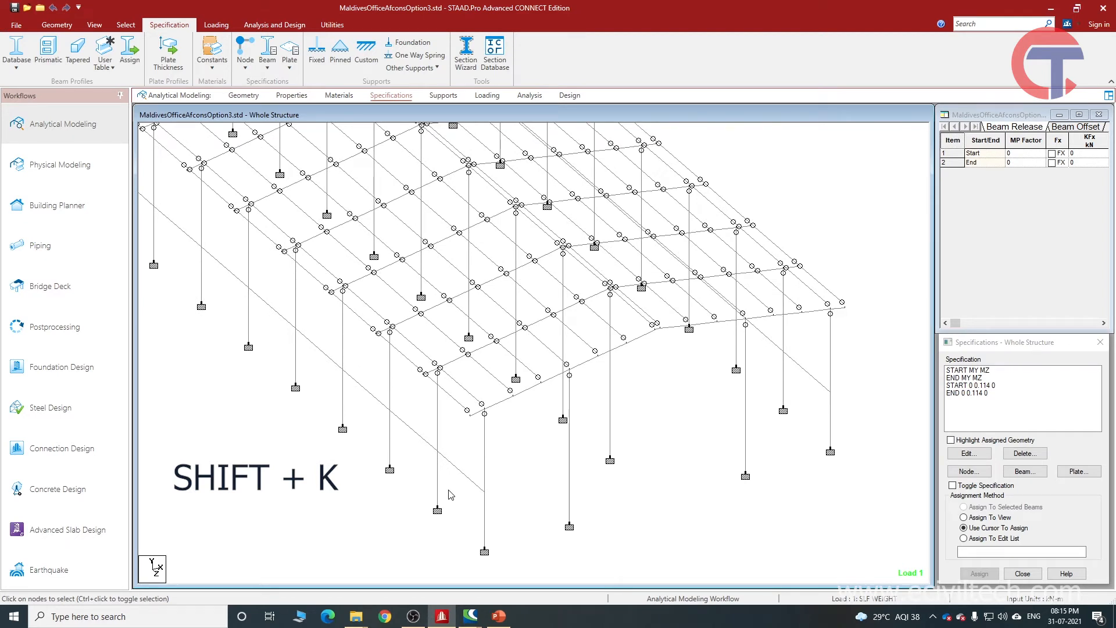
pyautogui.hotkey('shift', 'k')
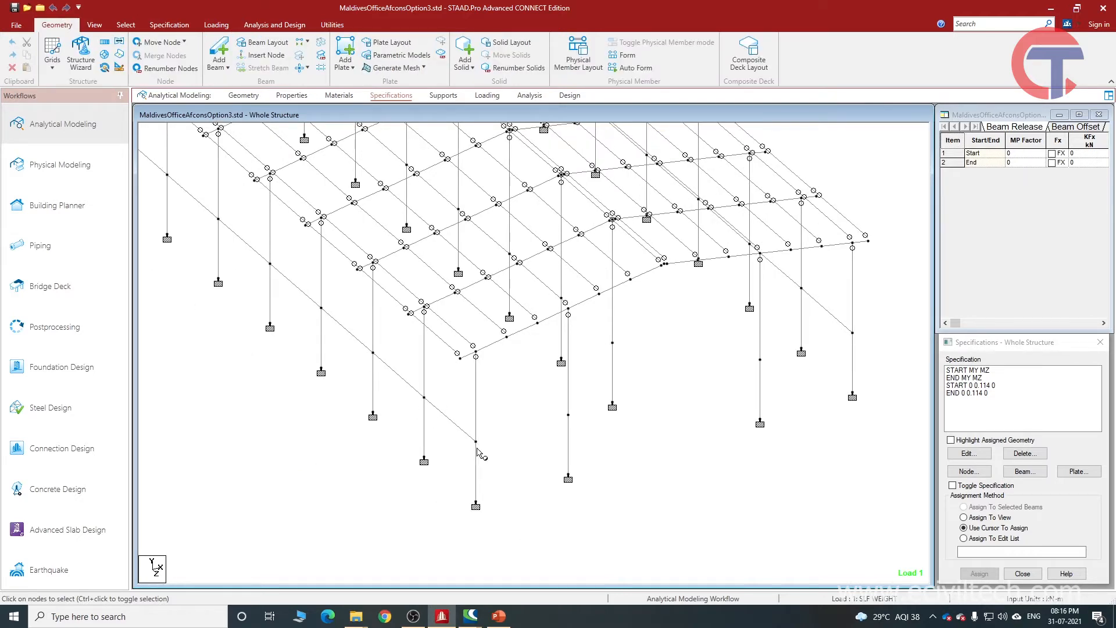
# Window-select the lower beam nodes at the front corner columns with the node cursor, and clear the selection.
pyautogui.click(124, 25)
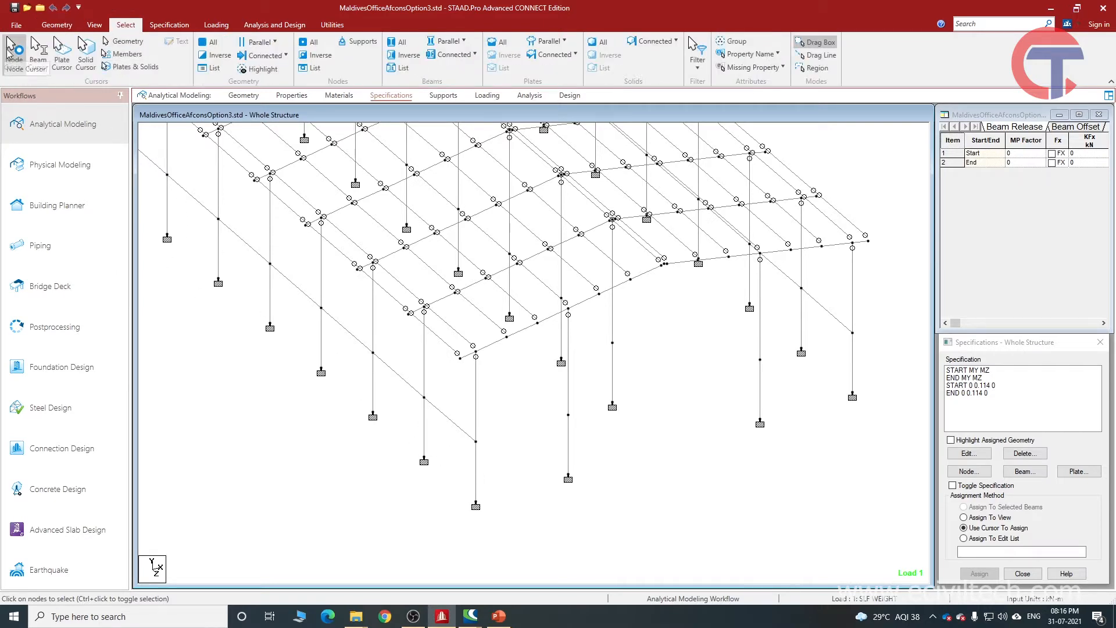
pyautogui.moveTo(410, 388); pyautogui.dragTo(512, 488)
pyautogui.moveTo(341, 351); pyautogui.dragTo(534, 505)
pyautogui.scroll(1, 454, 462)
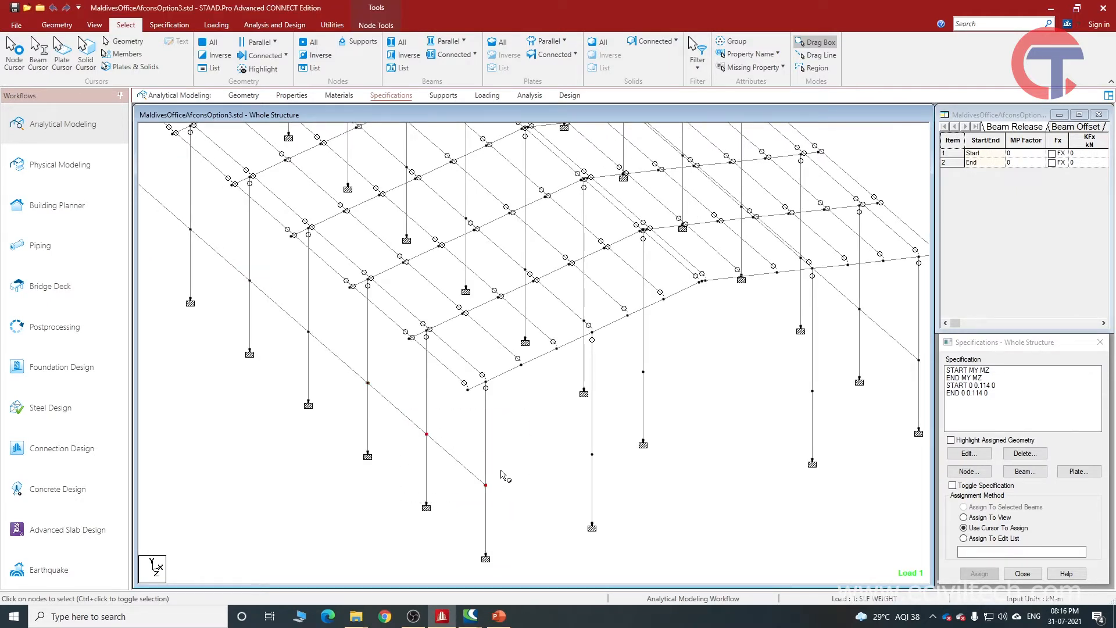
pyautogui.click(455, 502)
pyautogui.moveTo(455, 503); pyautogui.dragTo(420, 490, button='middle')
pyautogui.scroll(1, 456, 471)
pyautogui.moveTo(432, 464); pyautogui.dragTo(481, 510)
pyautogui.click(517, 480)
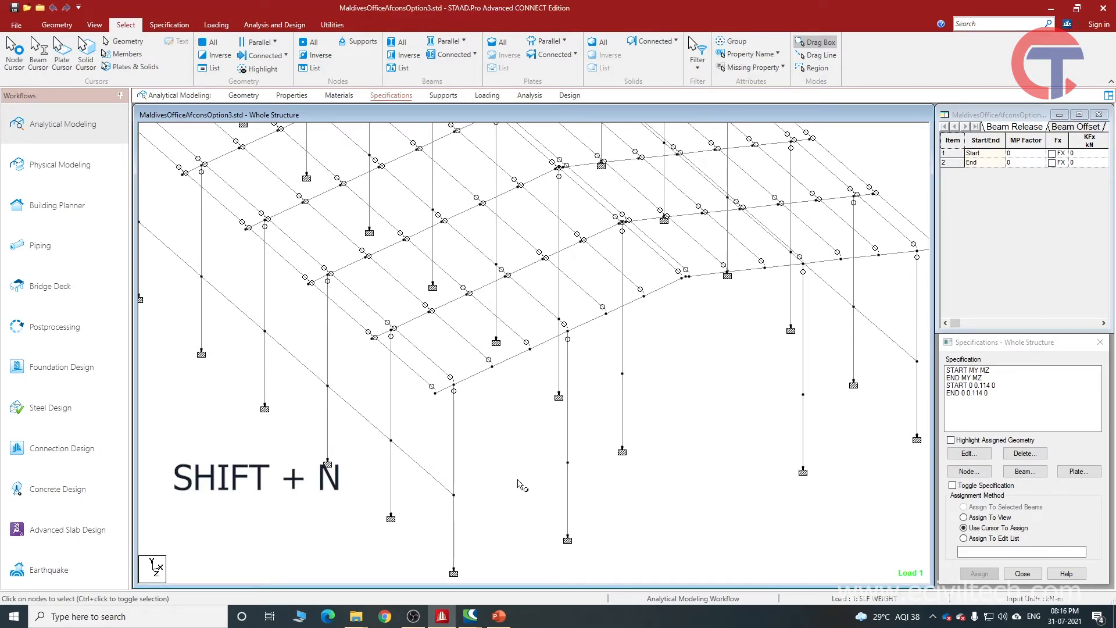
# Display the node numbers and window-select node 119 on the lower longitudinal beam line.
pyautogui.hotkey('shift', 'n')
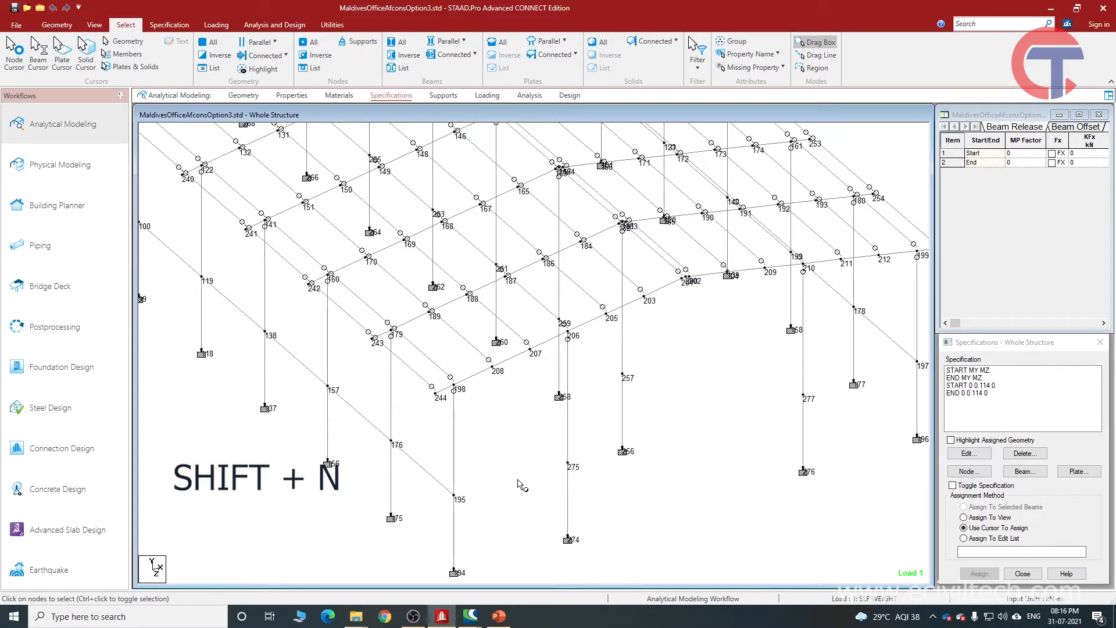
pyautogui.moveTo(305, 408); pyautogui.dragTo(481, 502, button='middle')
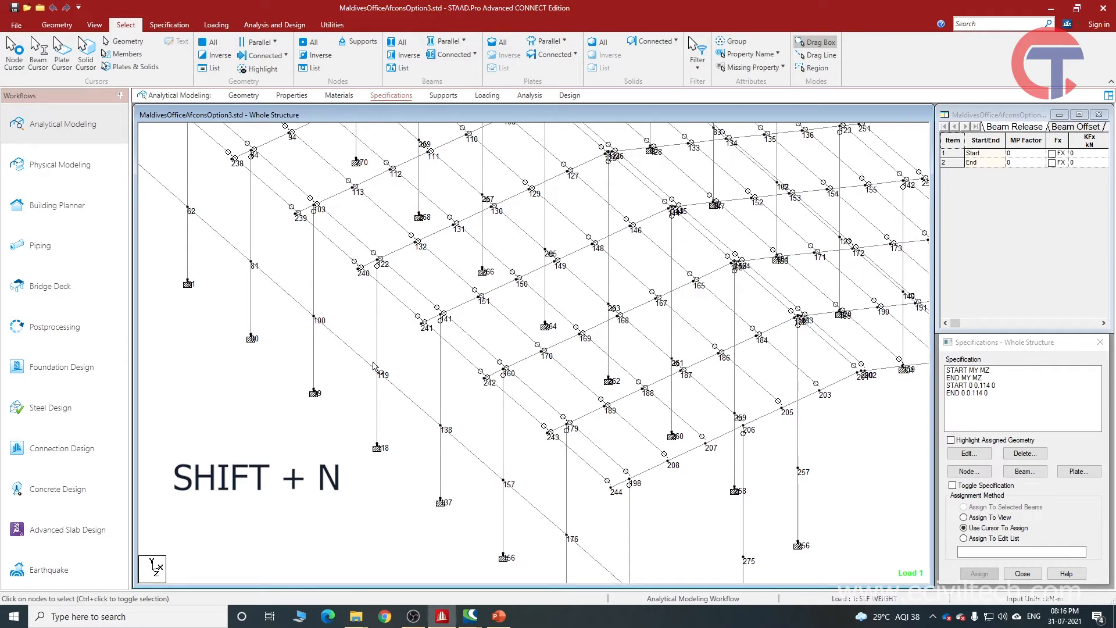
pyautogui.moveTo(365, 353); pyautogui.dragTo(399, 390)
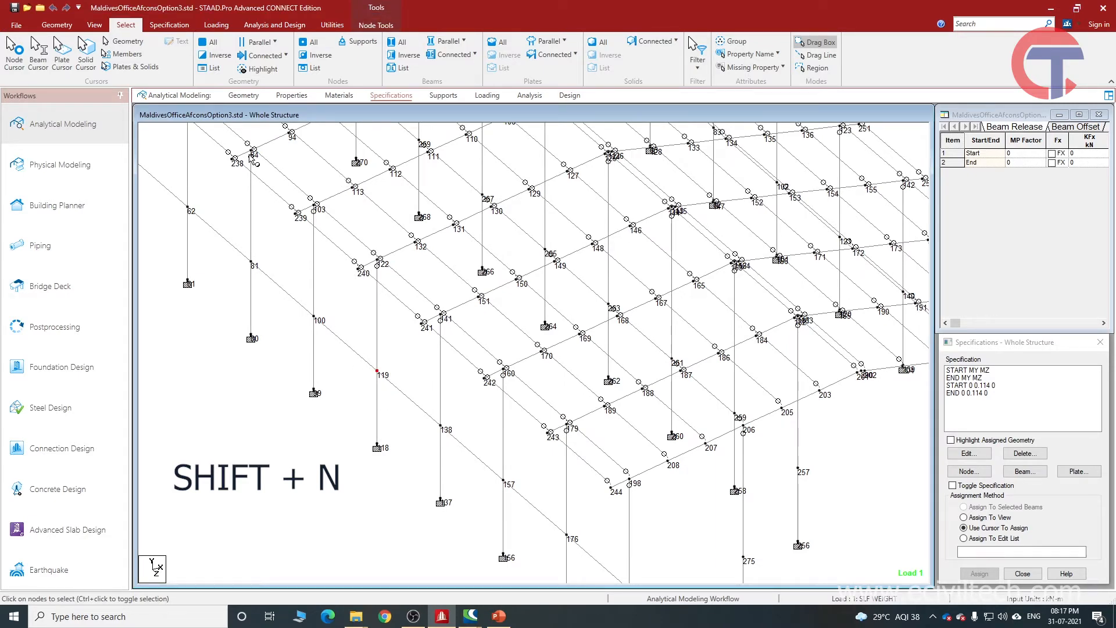
# On the Geometry page, highlight node 195 from the Nodes table and clear the selection.
pyautogui.click(245, 98)
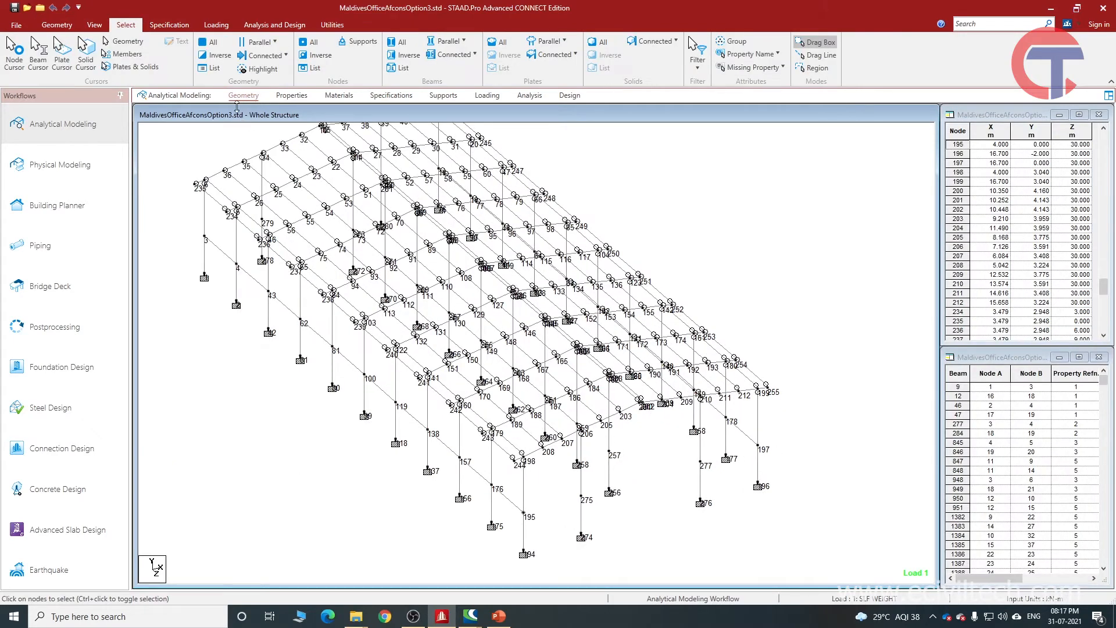
pyautogui.click(977, 118)
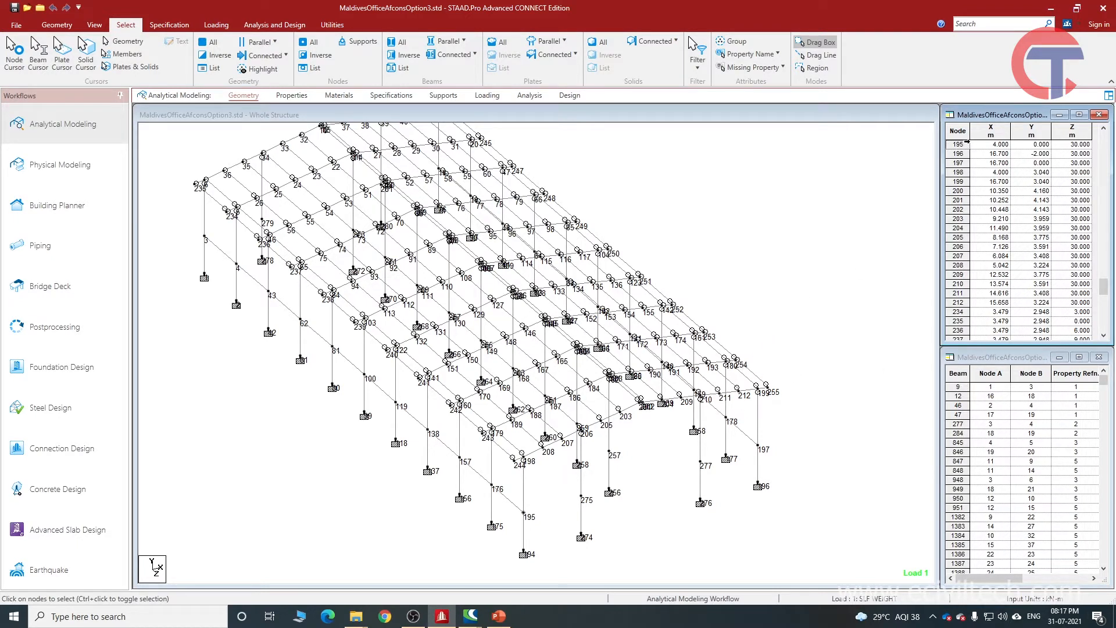
pyautogui.click(960, 144)
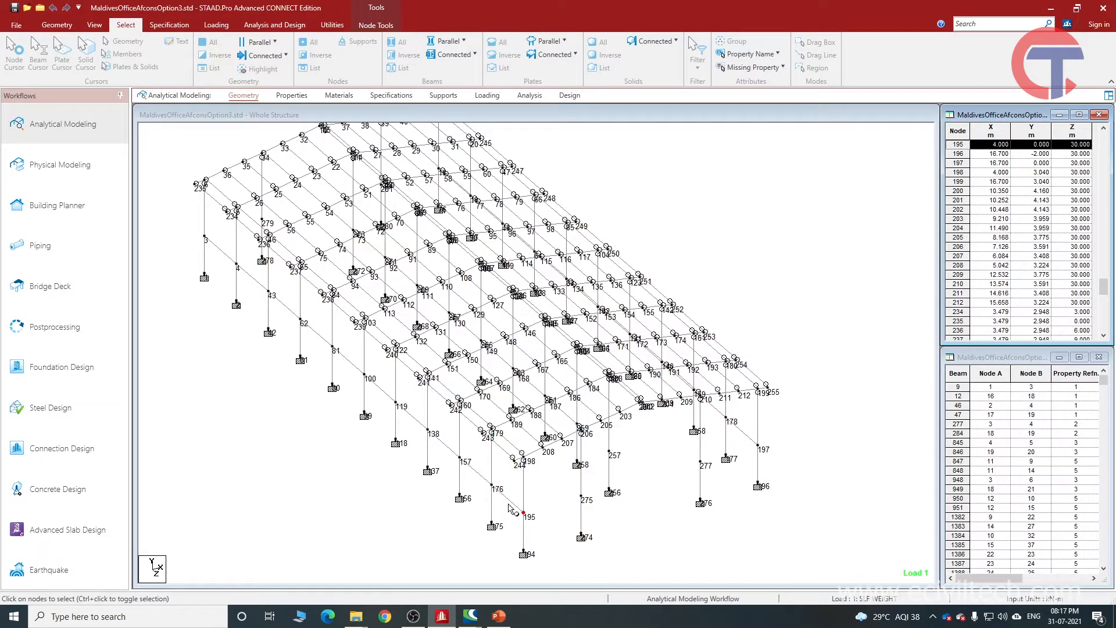
pyautogui.click(650, 529)
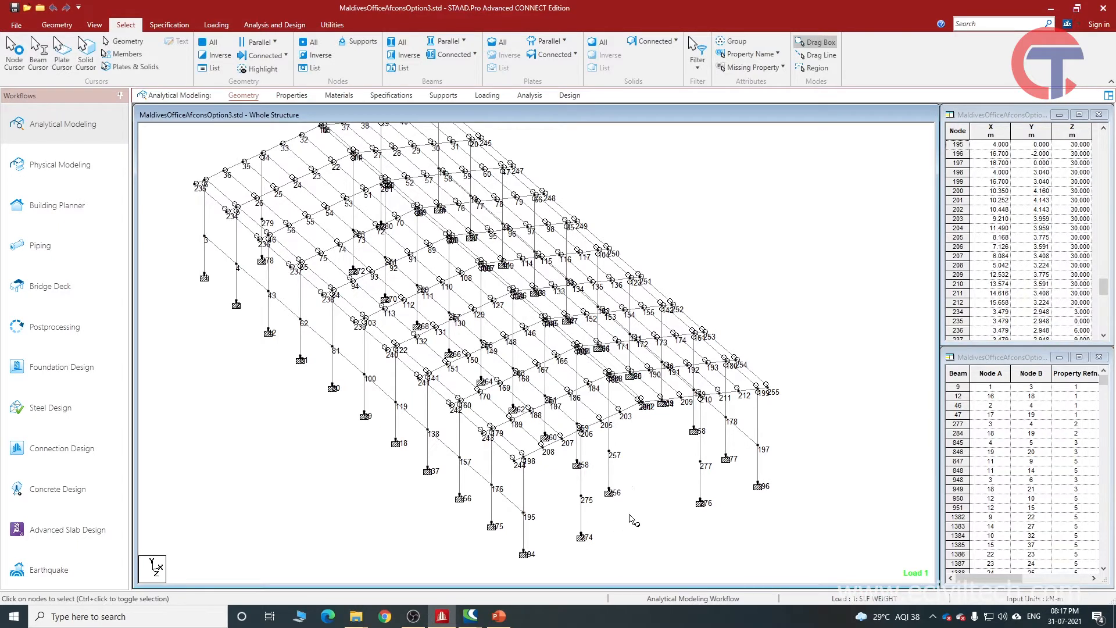
# Find node 176 in the Nodes table, highlight it in the model, and clear the selection.
pyautogui.click(501, 490)
pyautogui.click(554, 510)
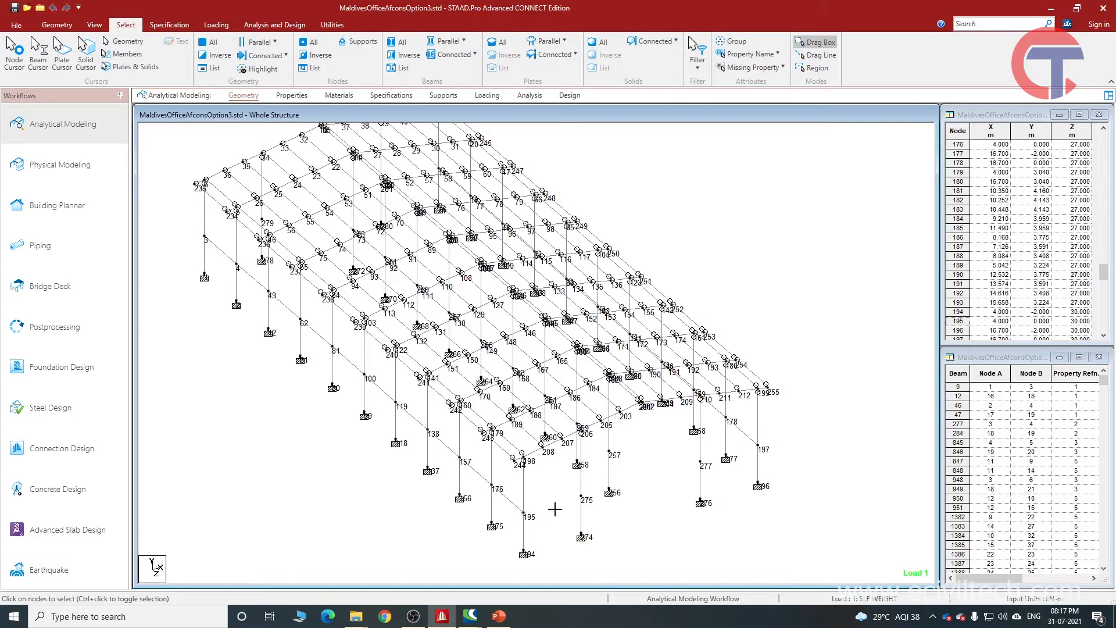
pyautogui.click(1103, 129)
pyautogui.click(1104, 129)
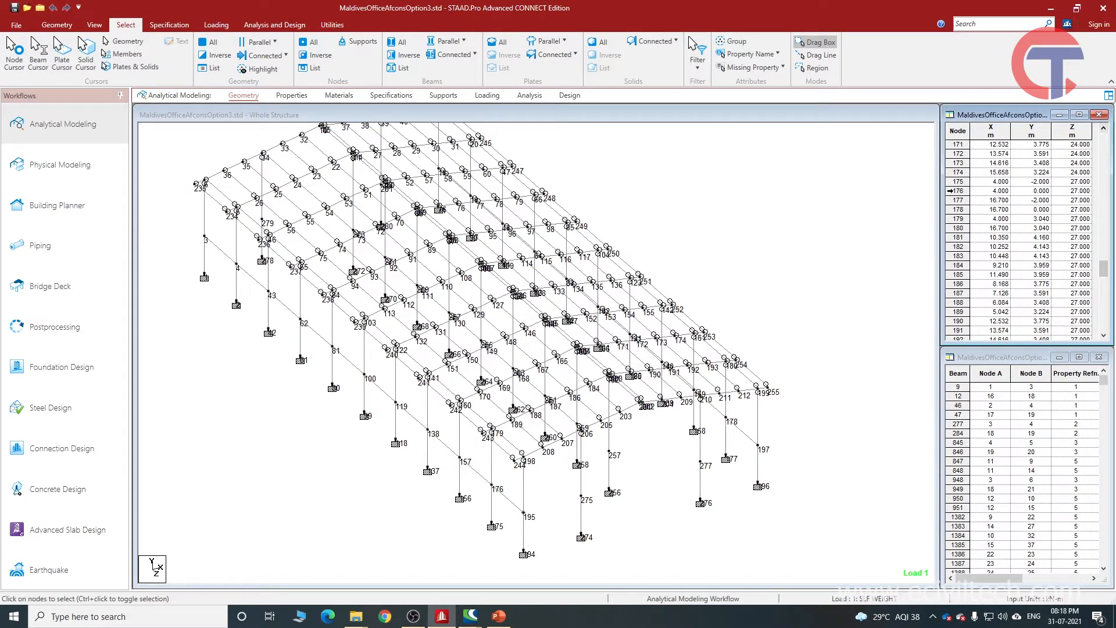
pyautogui.click(958, 191)
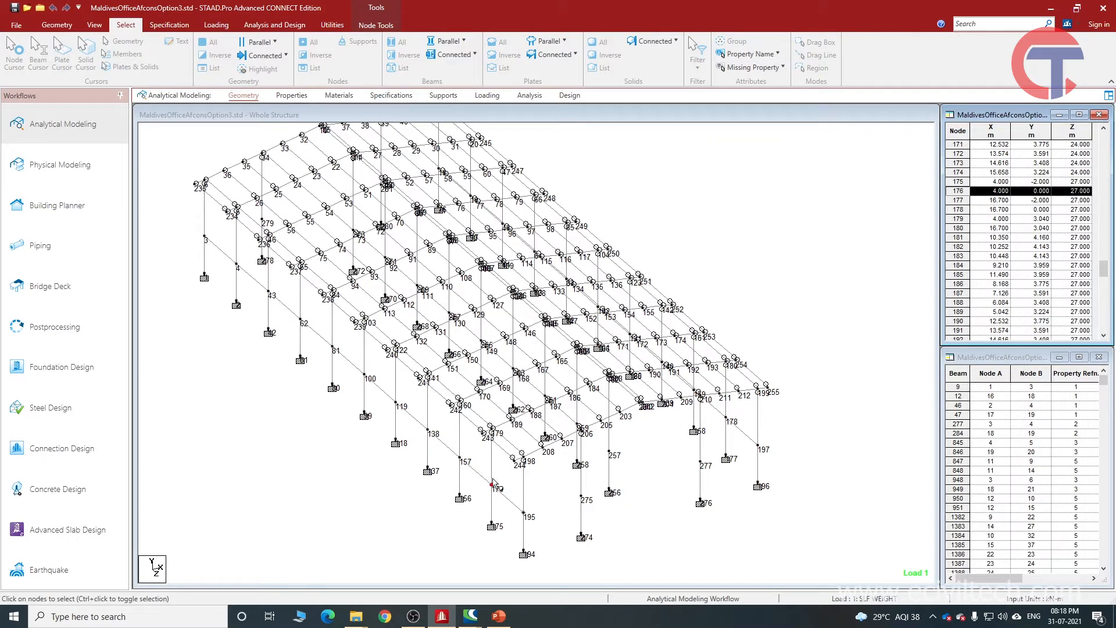
pyautogui.click(836, 232)
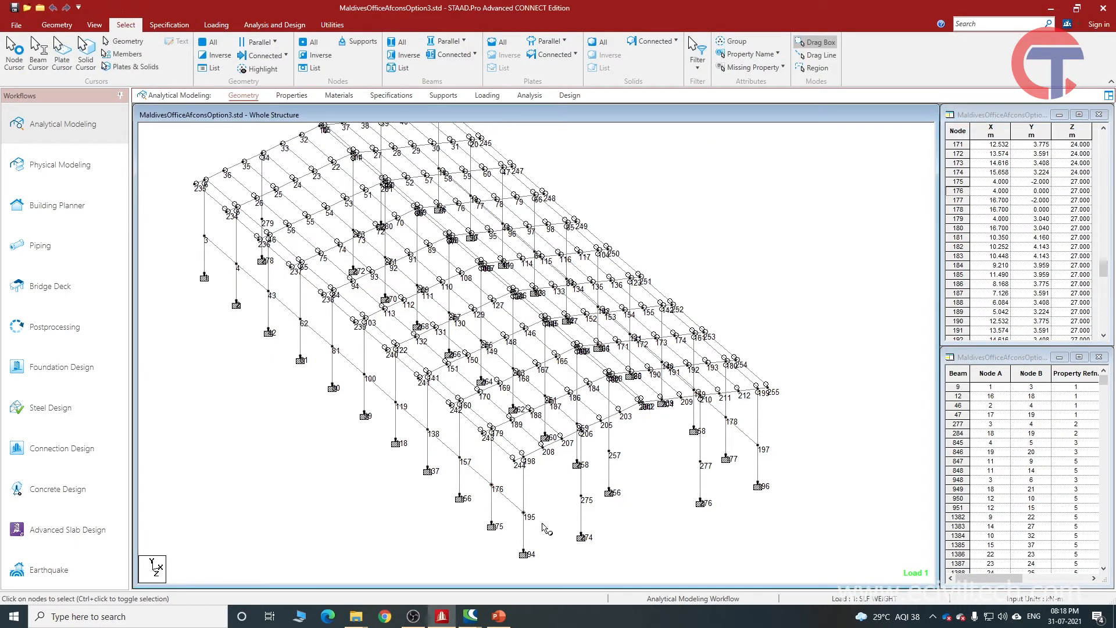
# Window-select node 195 in the model to view its coordinates, and highlight node 108 from the Nodes table.
pyautogui.moveTo(510, 490); pyautogui.dragTo(556, 528)
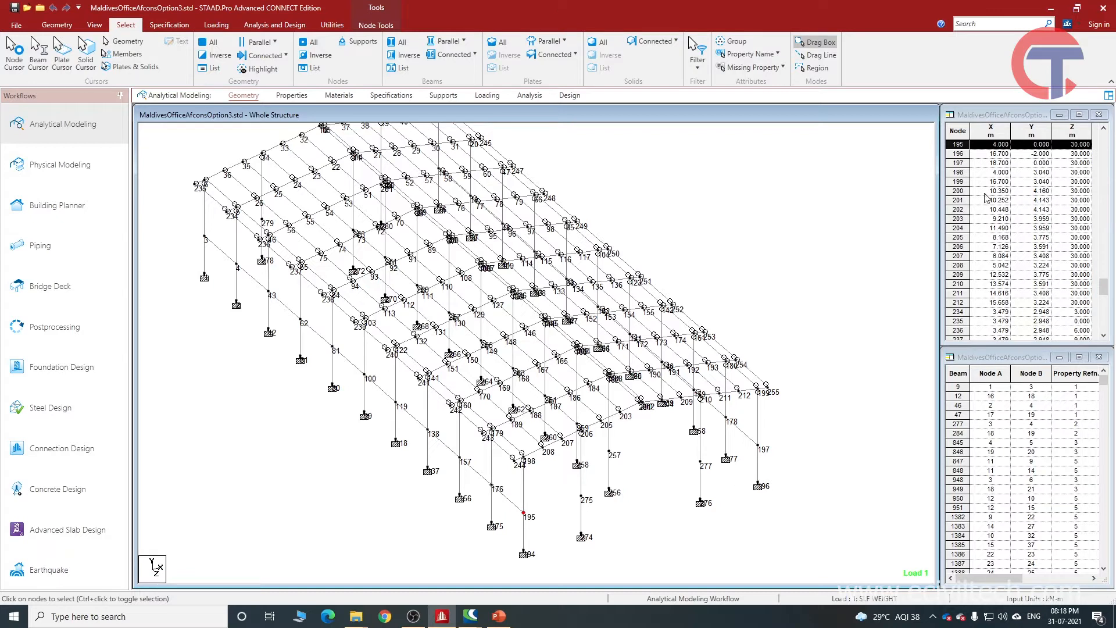
pyautogui.click(642, 511)
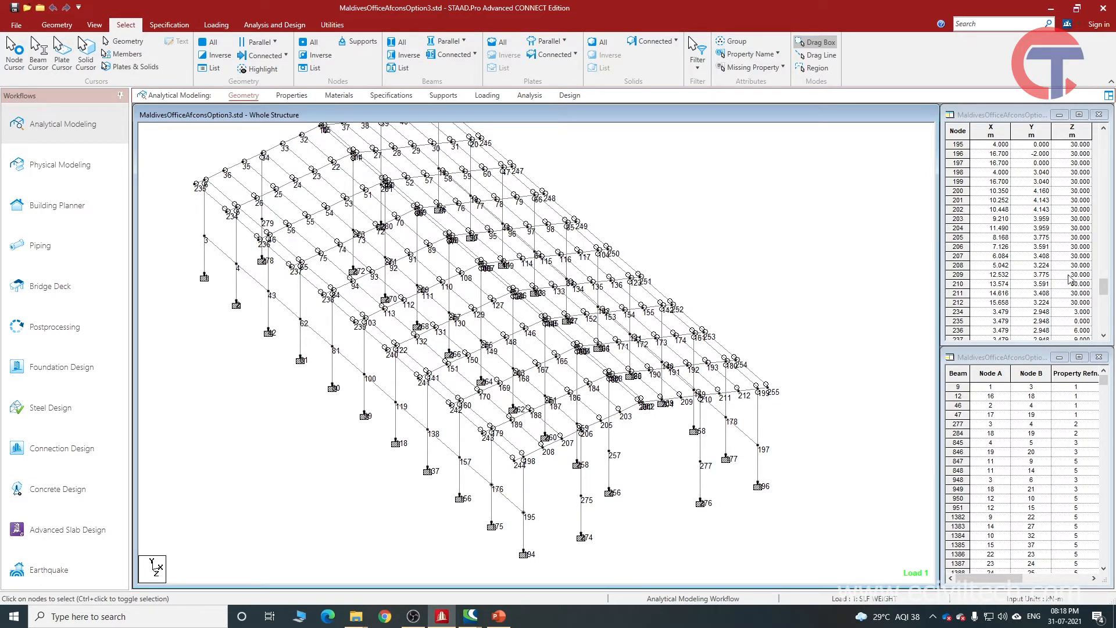
pyautogui.moveTo(1104, 286); pyautogui.dragTo(1104, 221)
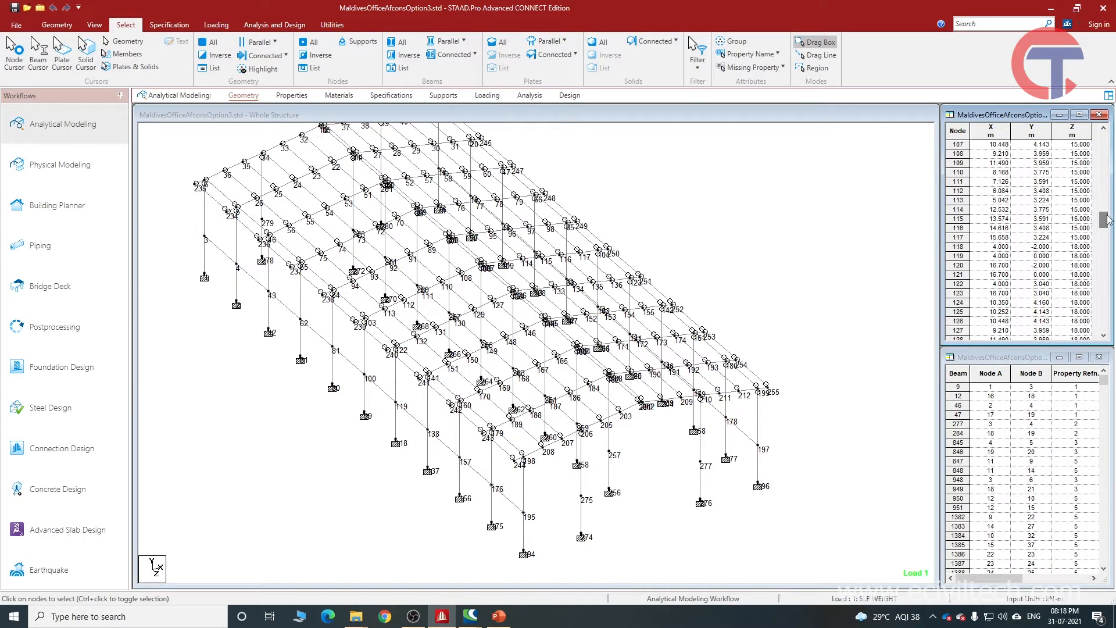
pyautogui.click(958, 153)
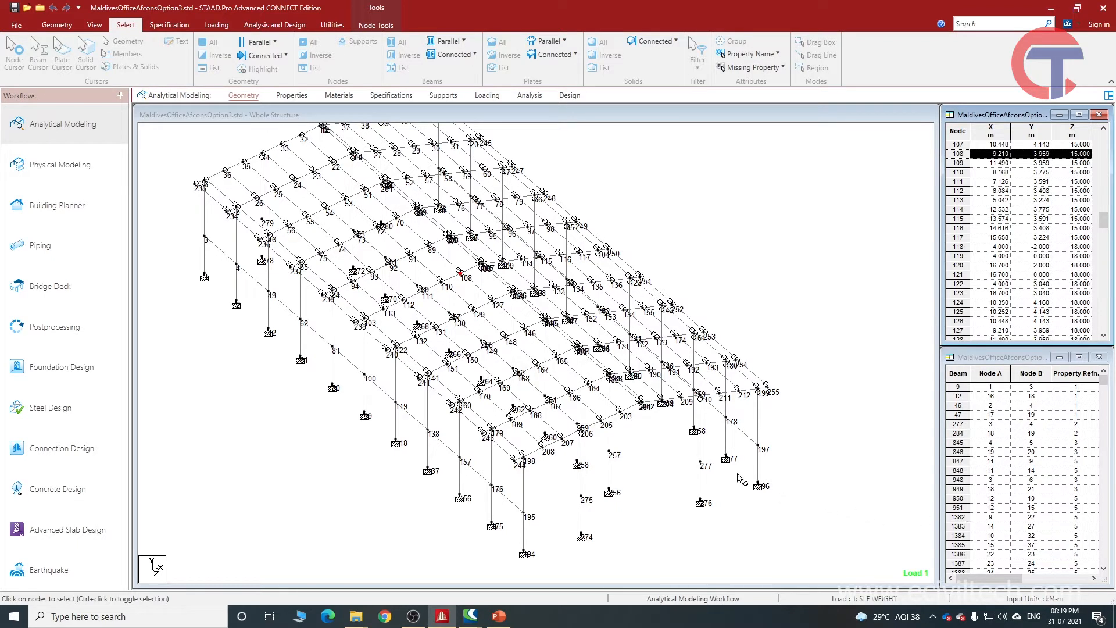
# Add one beam between nodes 195 and 275 and another between nodes 275 and 277.
pyautogui.moveTo(540, 519); pyautogui.dragTo(525, 556, button='middle')
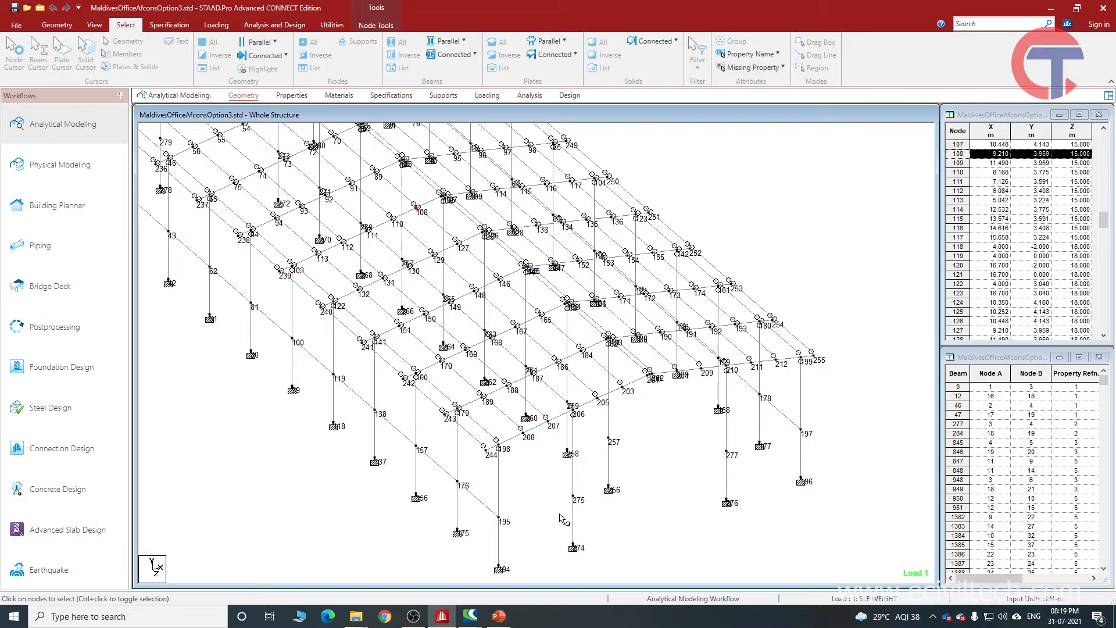
pyautogui.scroll(1, 573, 517)
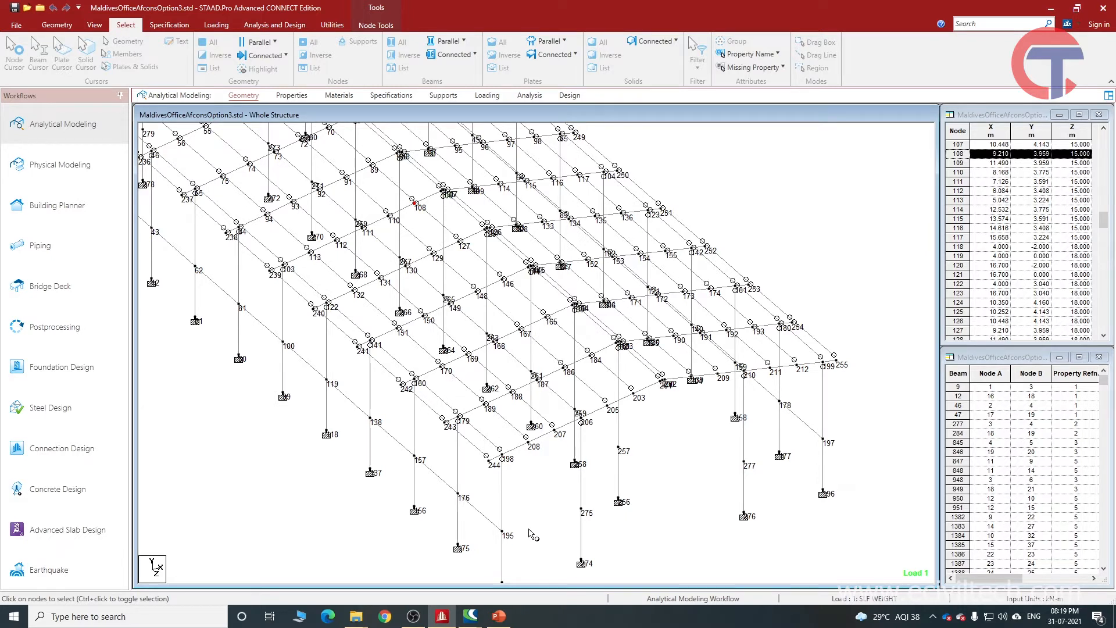
pyautogui.click(63, 29)
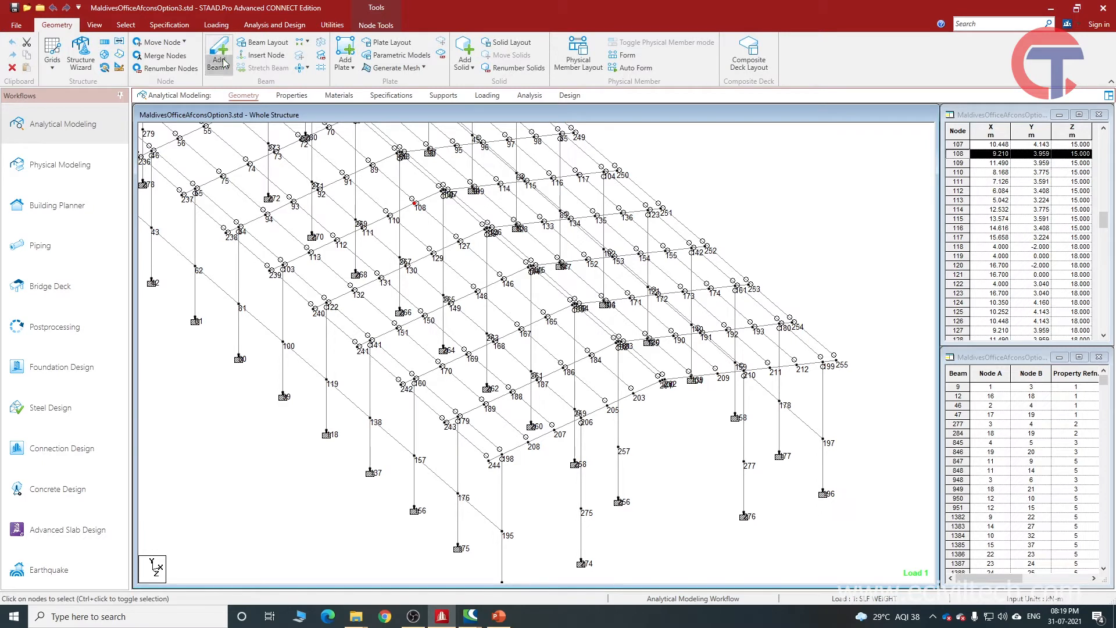
pyautogui.click(221, 59)
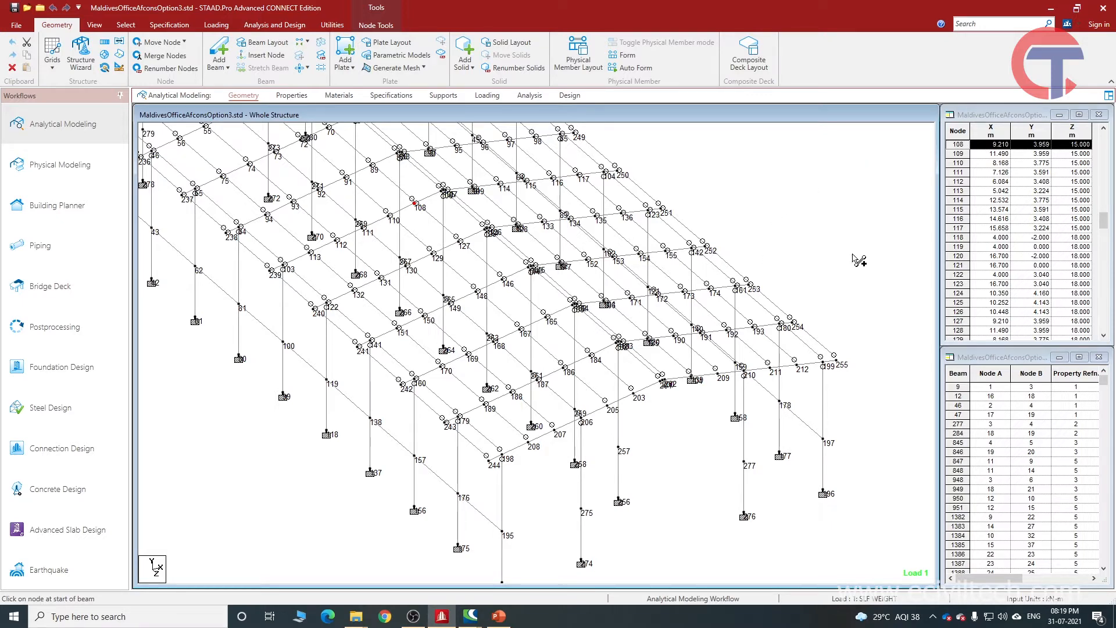
pyautogui.scroll(1, 549, 564)
pyautogui.scroll(-2, 545, 544)
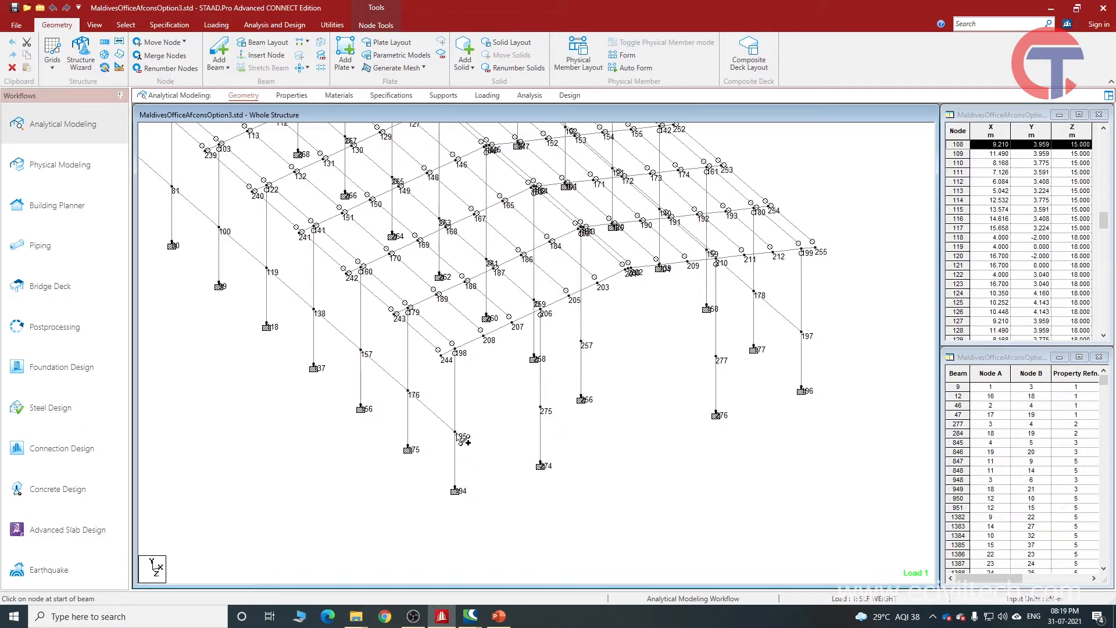
pyautogui.moveTo(458, 437)
pyautogui.mouseDown()
pyautogui.moveTo(547, 472)
pyautogui.moveTo(544, 414)
pyautogui.mouseUp()
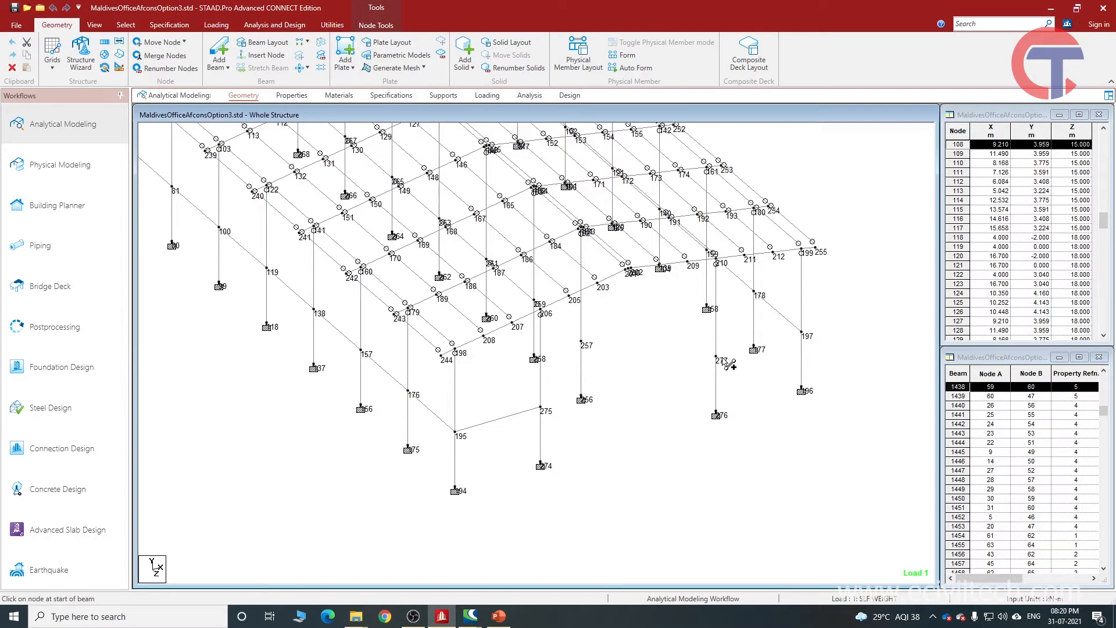
pyautogui.moveTo(543, 409); pyautogui.dragTo(717, 357)
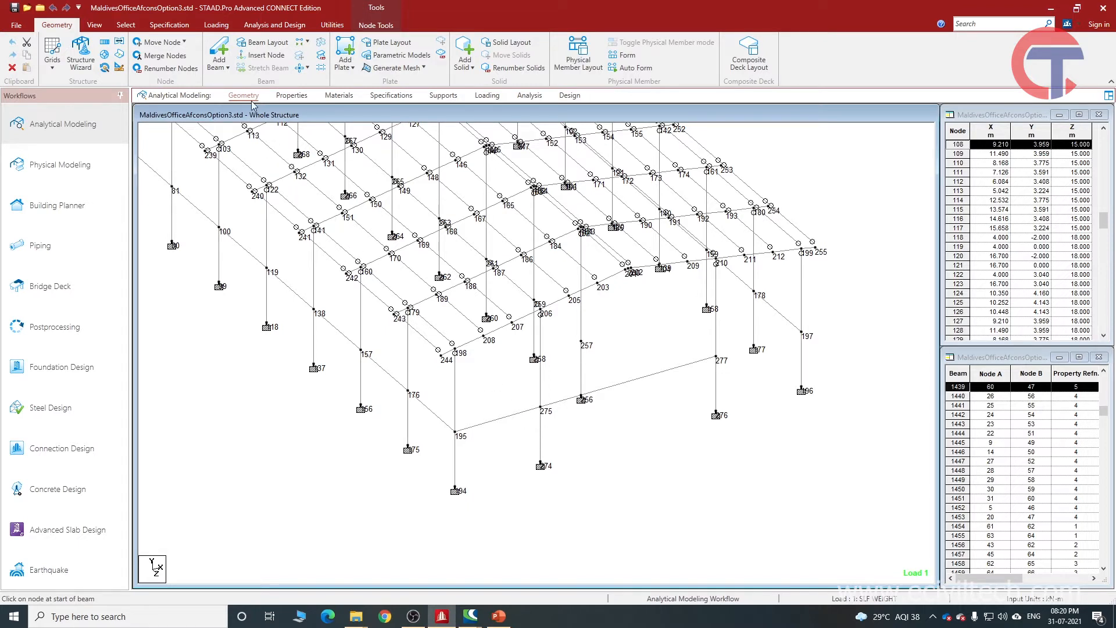
pyautogui.click(346, 66)
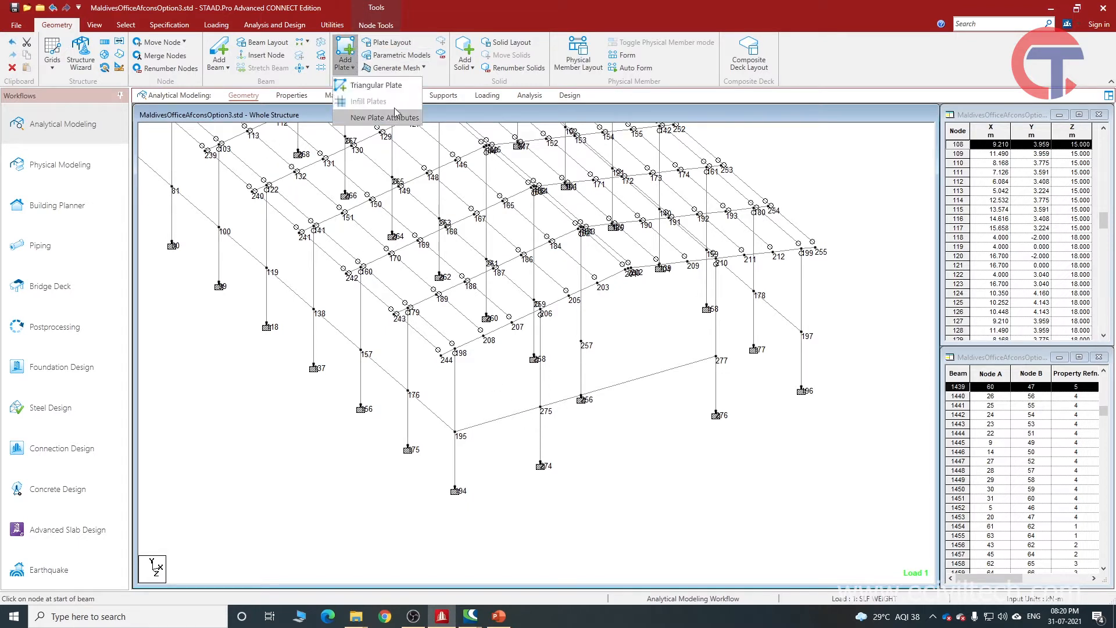
pyautogui.click(465, 63)
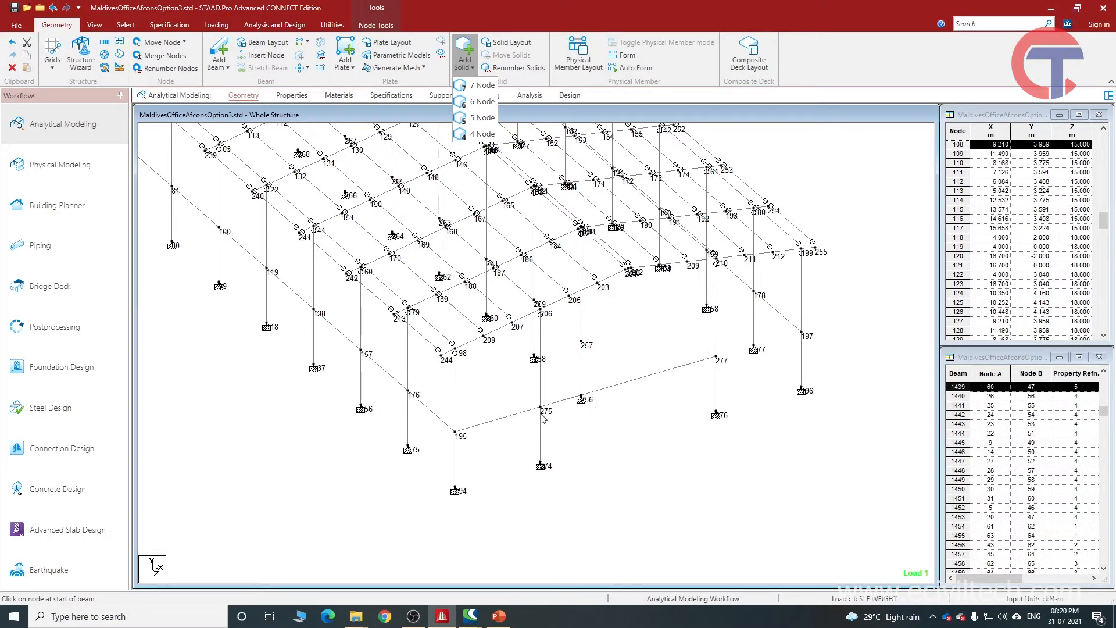
pyautogui.click(619, 117)
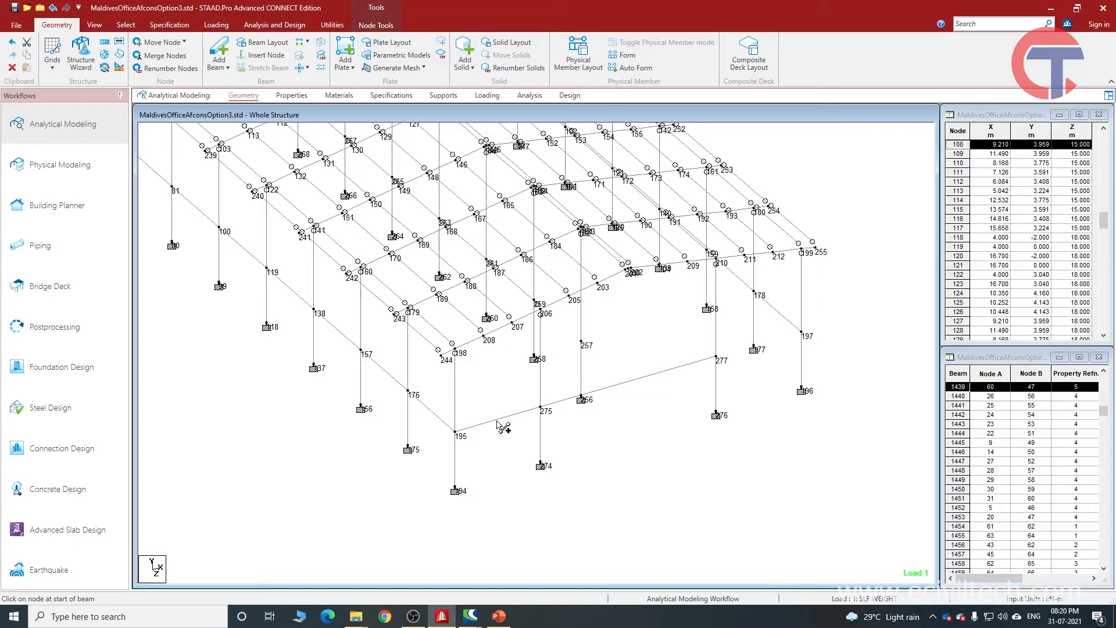
# Delete the beams between nodes 195 and 275 and between nodes 275 and 277.
pyautogui.click(126, 25)
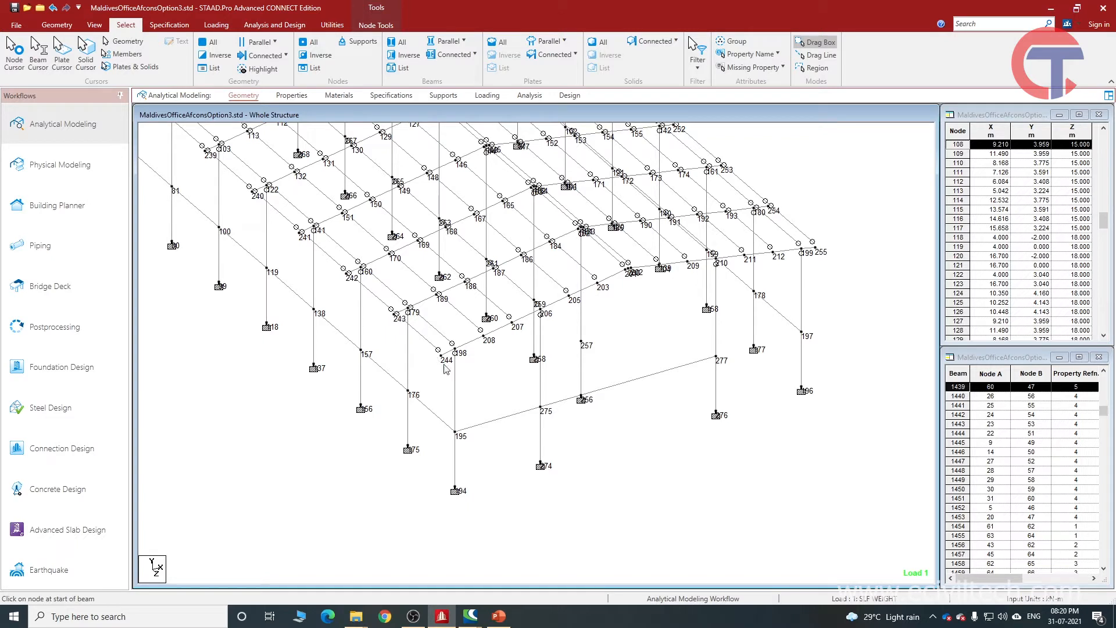
pyautogui.click(507, 420)
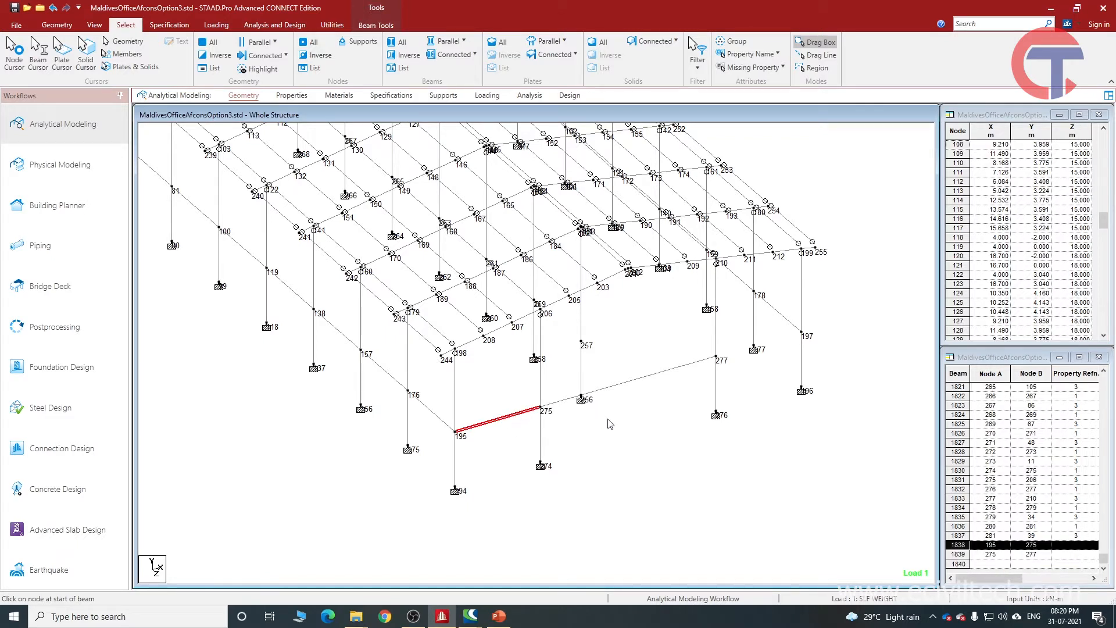
pyautogui.press('Delete')
pyautogui.click(587, 332)
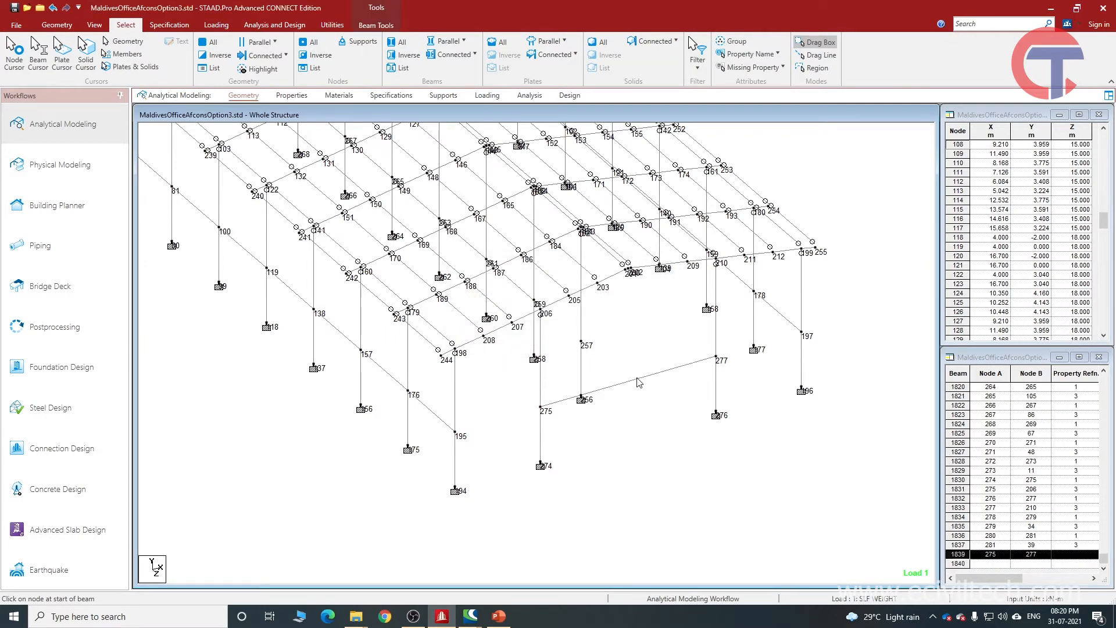
pyautogui.press('Delete')
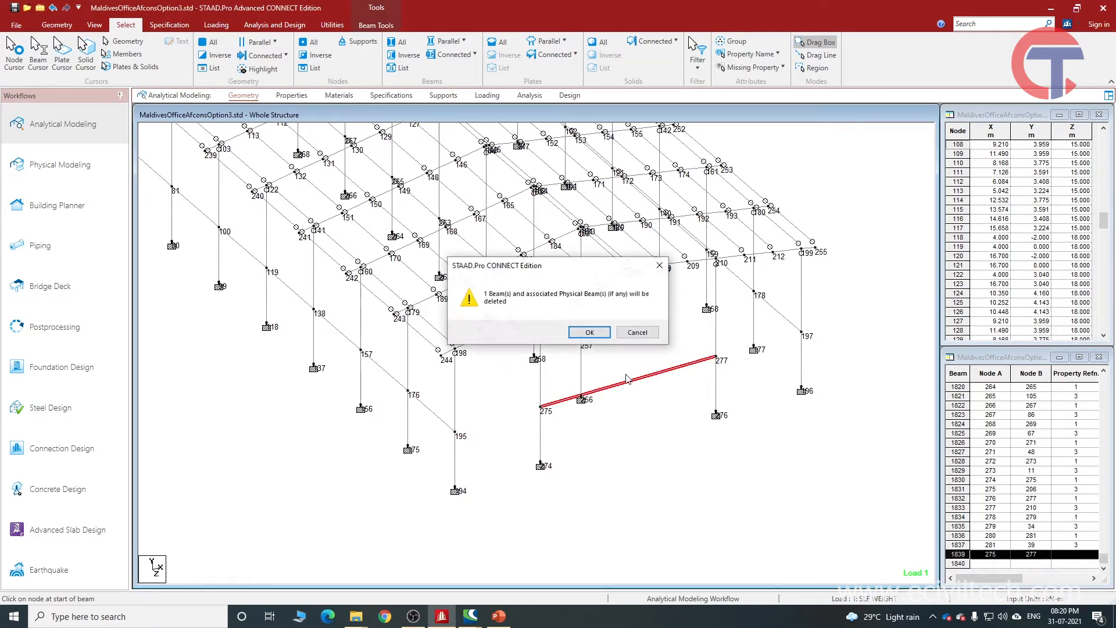
pyautogui.click(590, 333)
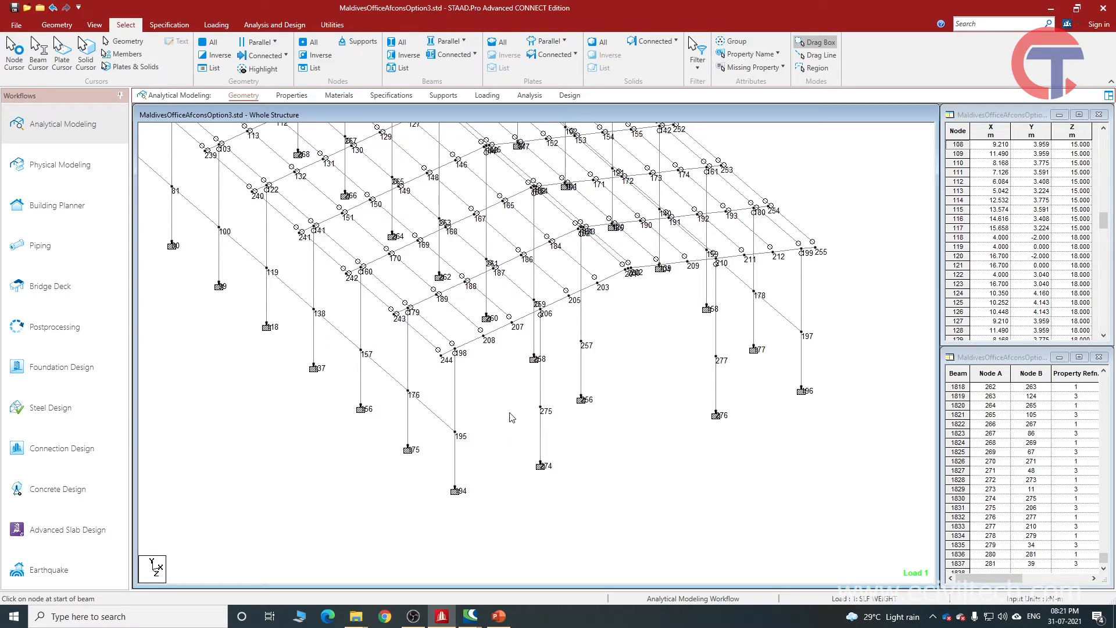
# Highlight in turn the column between nodes 195 and 198 and the roof purlins 170–189 and 189–208.
pyautogui.scroll(2, 455, 425)
pyautogui.moveTo(461, 467); pyautogui.dragTo(469, 428, button='middle')
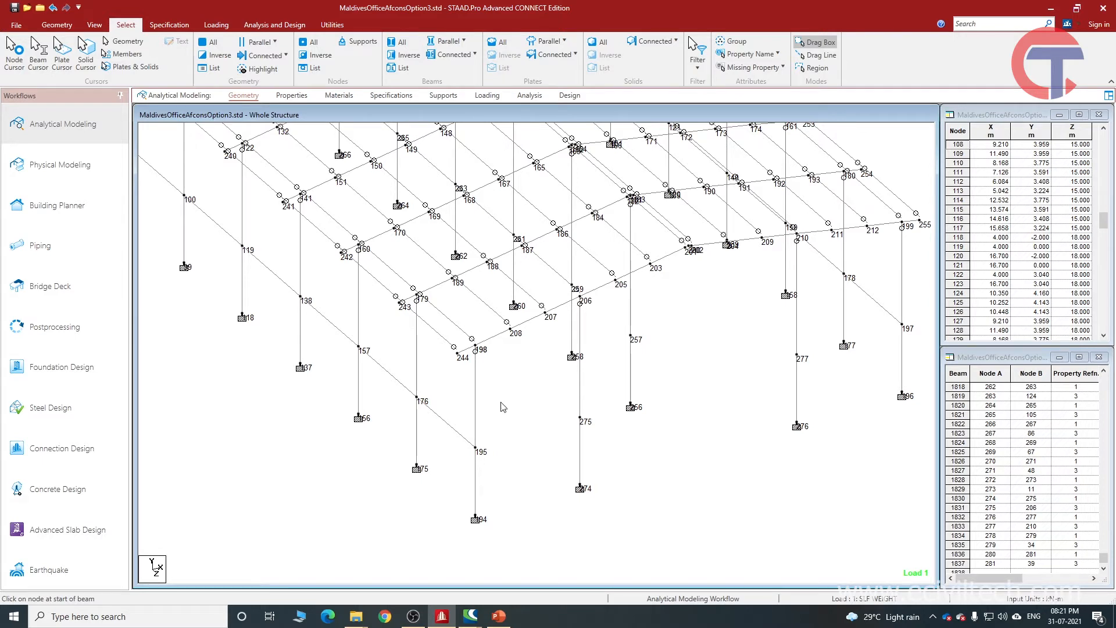
pyautogui.click(474, 417)
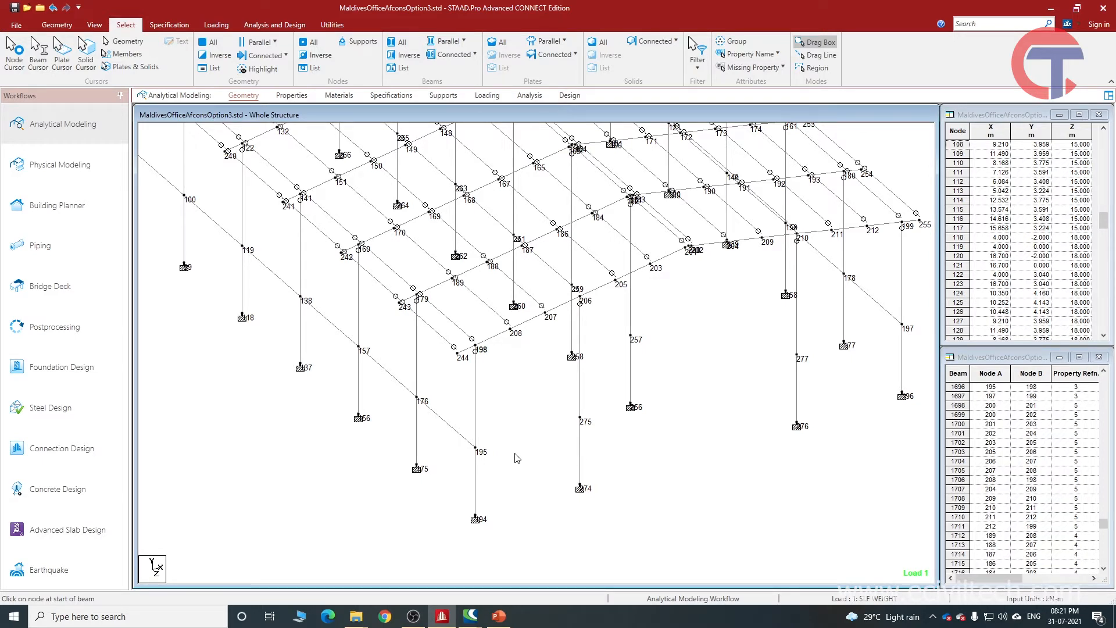
pyautogui.scroll(1, 494, 326)
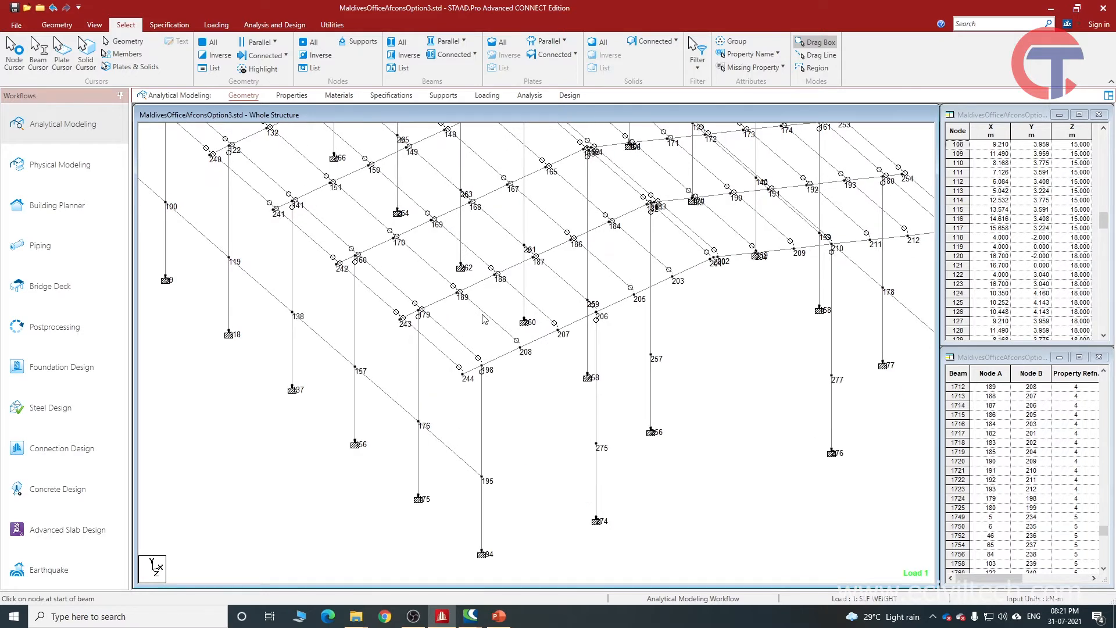
pyautogui.click(482, 313)
pyautogui.click(447, 284)
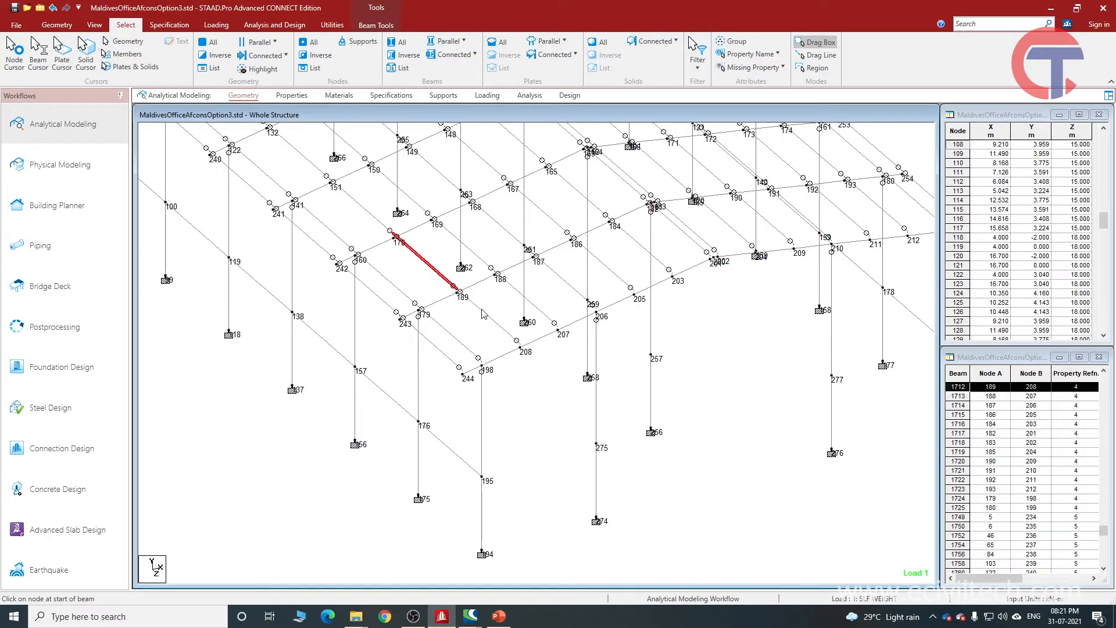
pyautogui.click(485, 314)
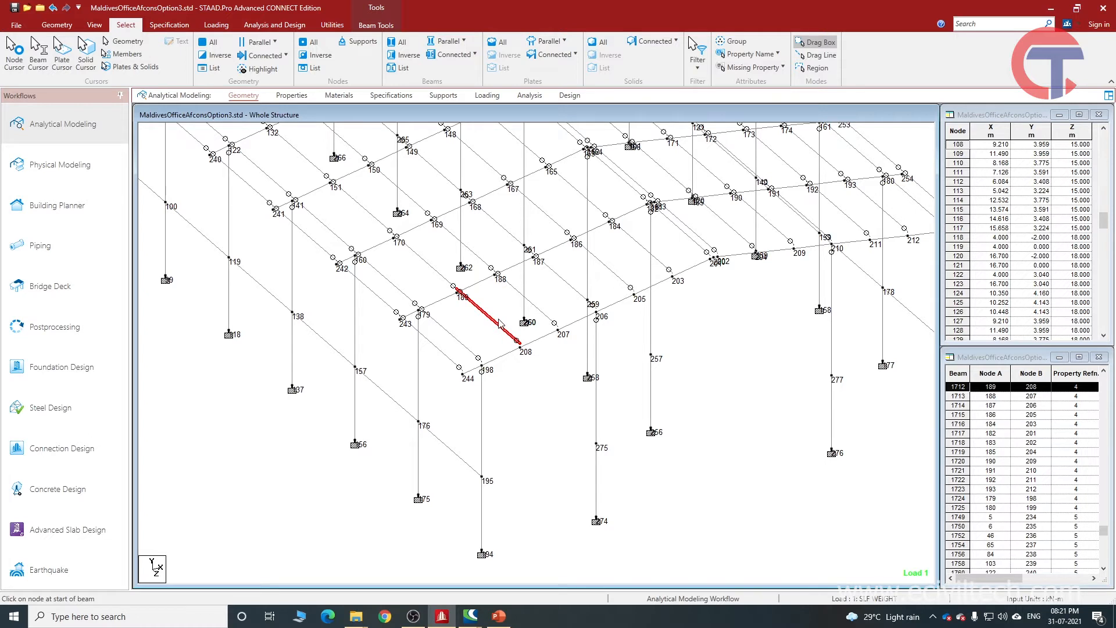
# Select the rafter segments from node 244 to node 206 and from node 243 to node 187 together.
pyautogui.click(513, 355)
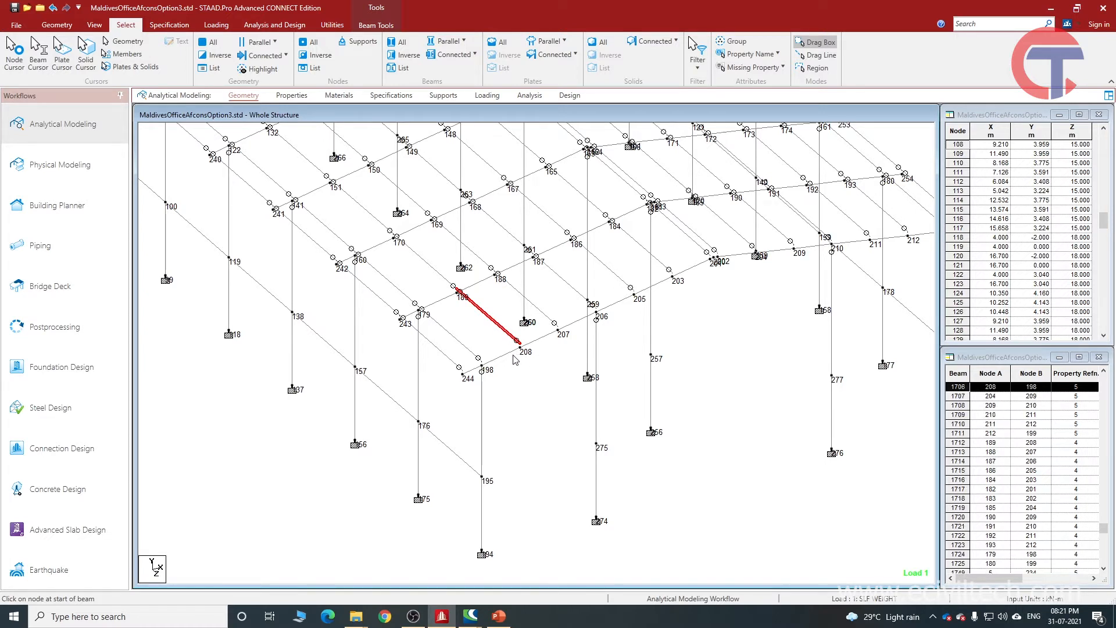
pyautogui.keyDown('ctrl'); pyautogui.click(539, 339); pyautogui.keyUp('ctrl')
pyautogui.keyDown('ctrl'); pyautogui.click(449, 296); pyautogui.keyUp('ctrl')
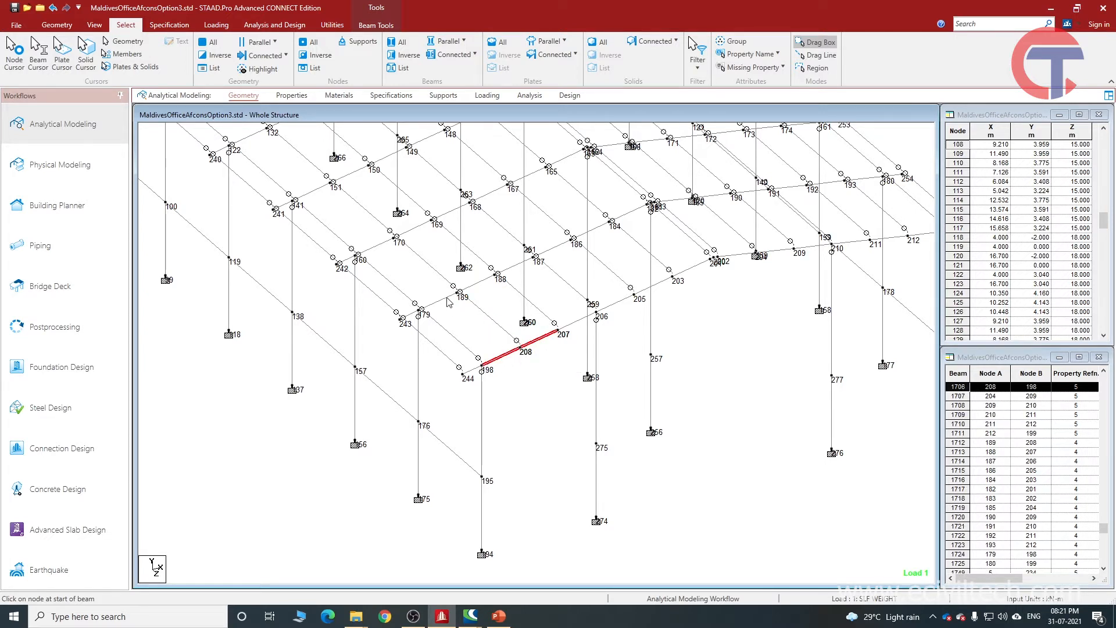
pyautogui.keyDown('ctrl'); pyautogui.click(479, 283); pyautogui.keyUp('ctrl')
pyautogui.keyDown('ctrl'); pyautogui.click(578, 322); pyautogui.keyUp('ctrl')
pyautogui.keyDown('ctrl'); pyautogui.click(518, 264); pyautogui.keyUp('ctrl')
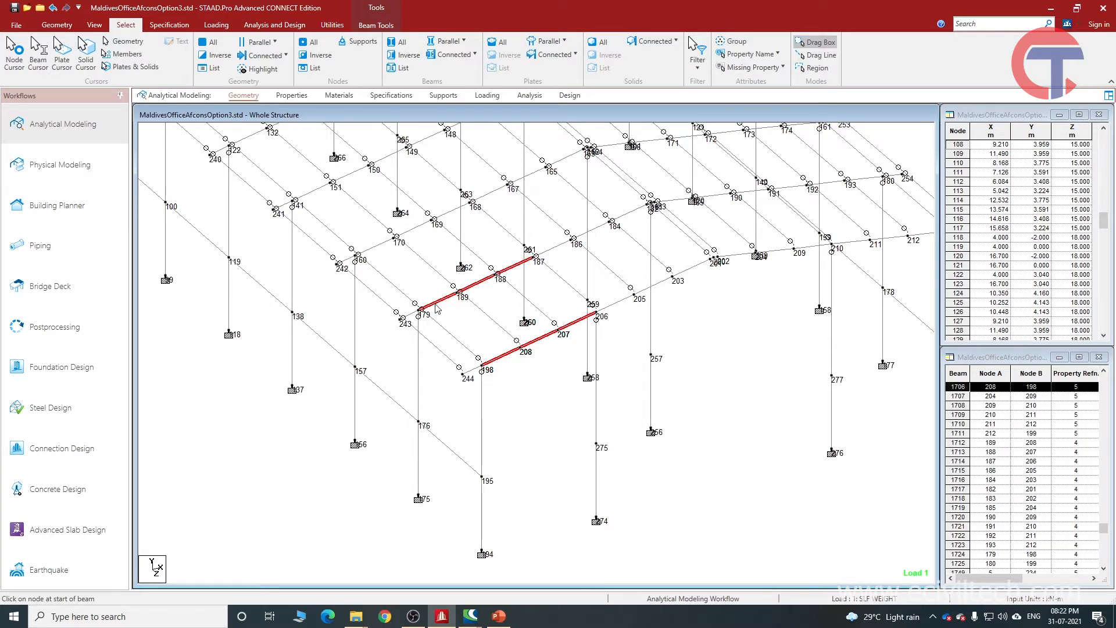
pyautogui.keyDown('ctrl'); pyautogui.click(412, 316); pyautogui.keyUp('ctrl')
pyautogui.keyDown('ctrl'); pyautogui.click(474, 370); pyautogui.keyUp('ctrl')
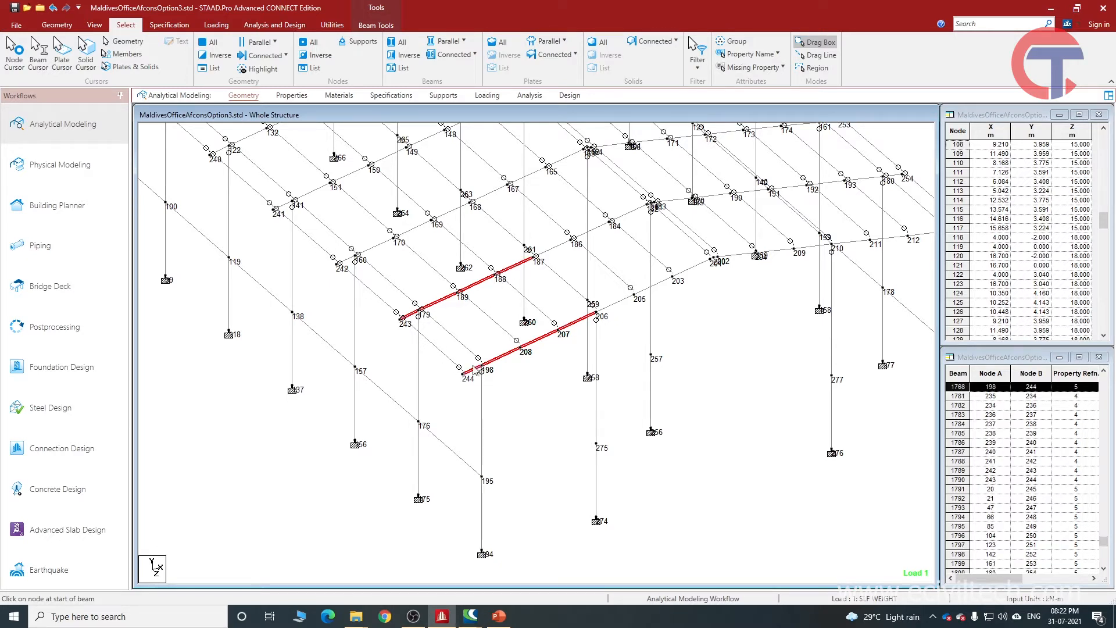
# Add the columns 195–198, 176–179 and 275–206 to the selection, and clear the whole selection.
pyautogui.keyDown('ctrl'); pyautogui.click(482, 415); pyautogui.keyUp('ctrl')
pyautogui.keyDown('ctrl'); pyautogui.click(419, 385); pyautogui.keyUp('ctrl')
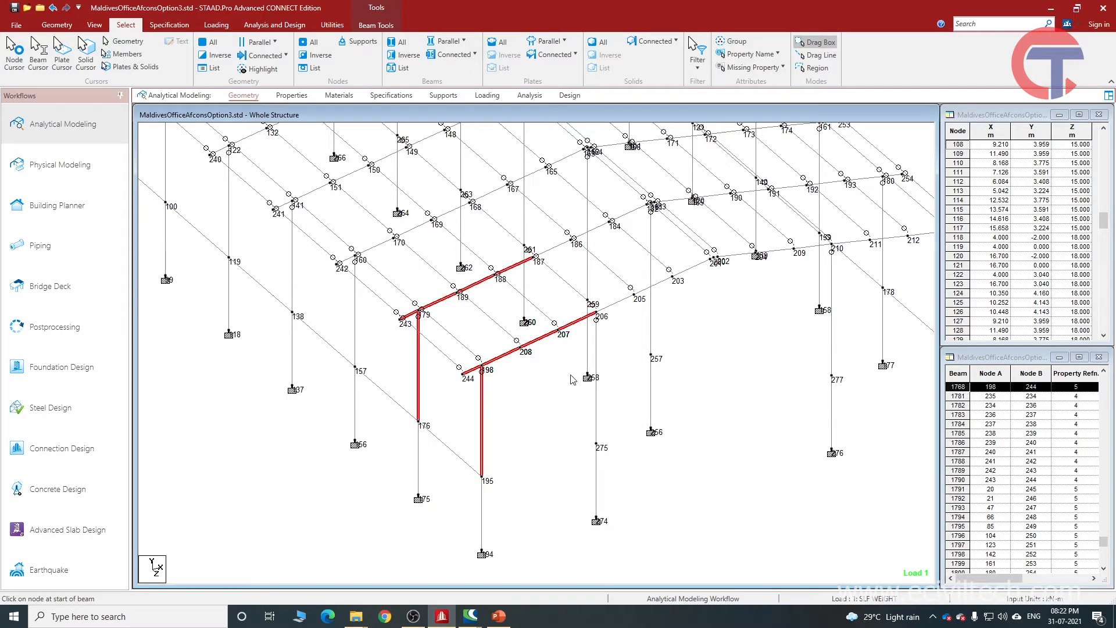
pyautogui.keyDown('ctrl'); pyautogui.click(597, 404); pyautogui.keyUp('ctrl')
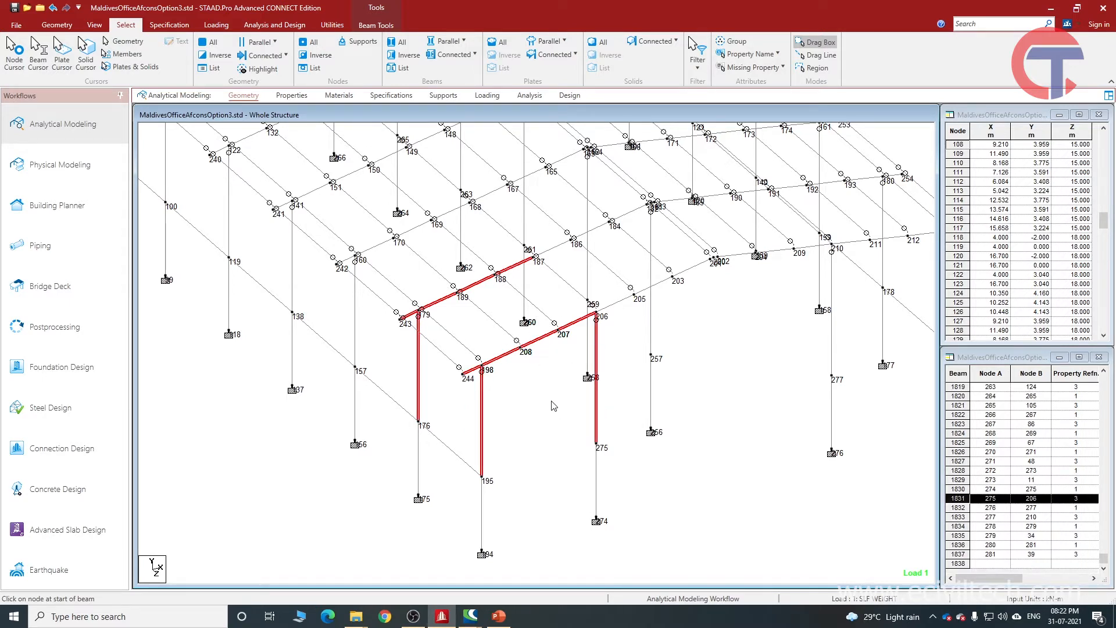
pyautogui.click(548, 357)
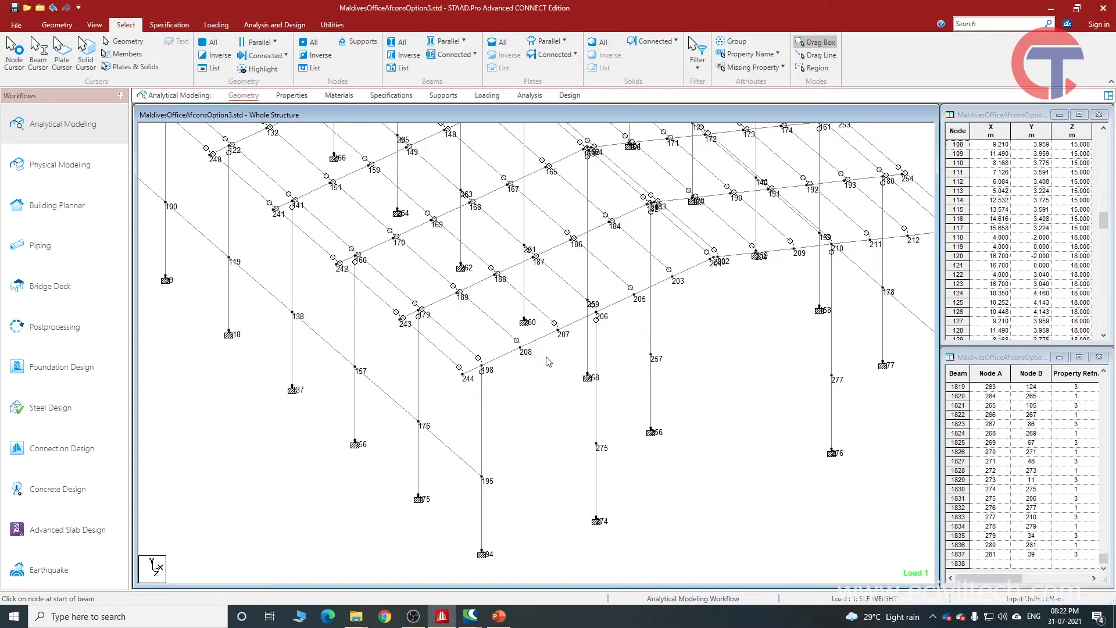
# Highlight the purlin between nodes 189 and 208, and the rafter segments 198–208 and 207–208 it bears on.
pyautogui.click(489, 321)
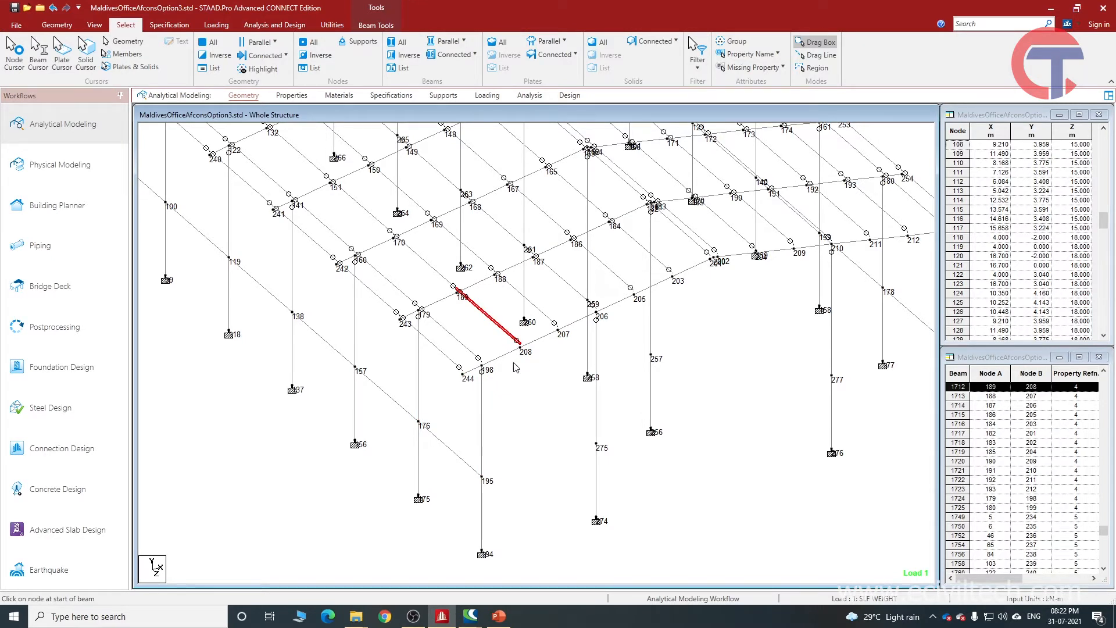
pyautogui.scroll(2, 525, 367)
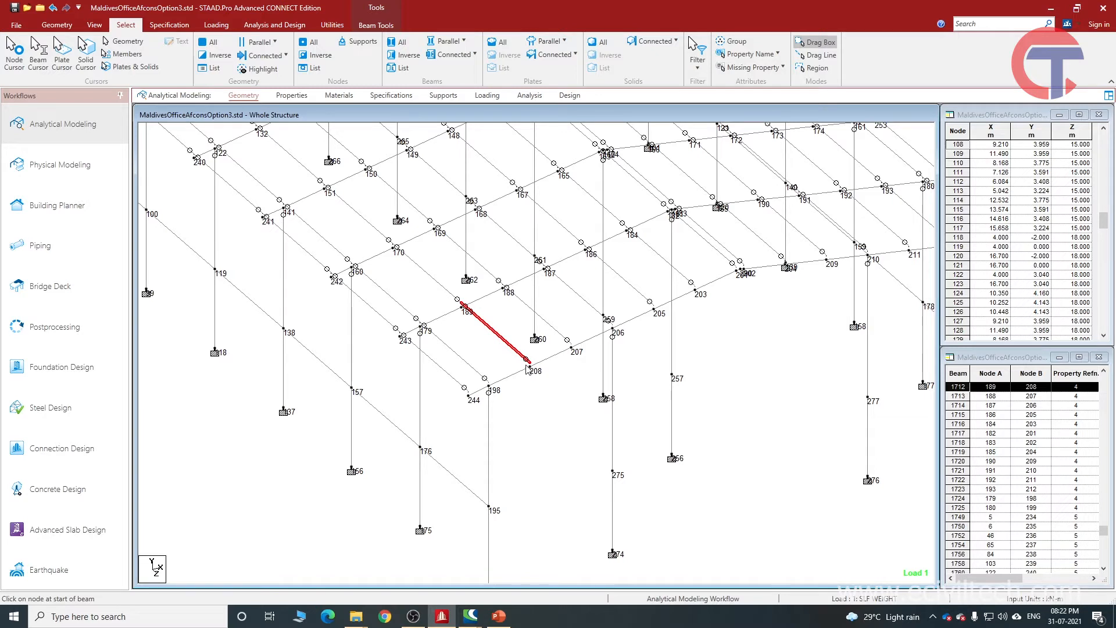
pyautogui.click(532, 376)
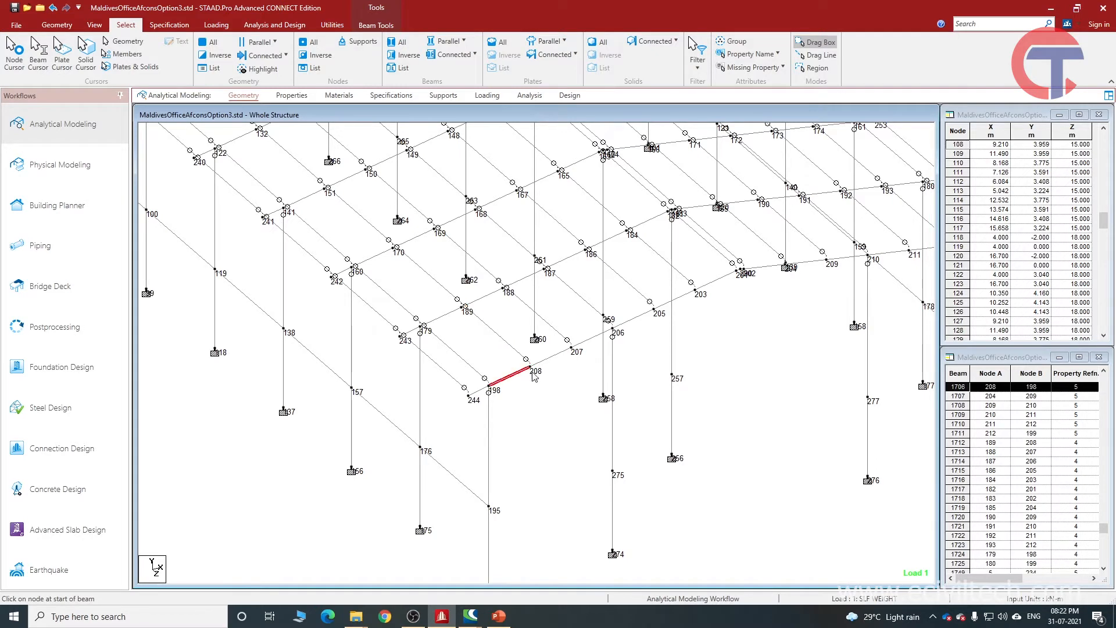
pyautogui.keyDown('ctrl'); pyautogui.click(555, 358); pyautogui.keyUp('ctrl')
pyautogui.click(516, 353)
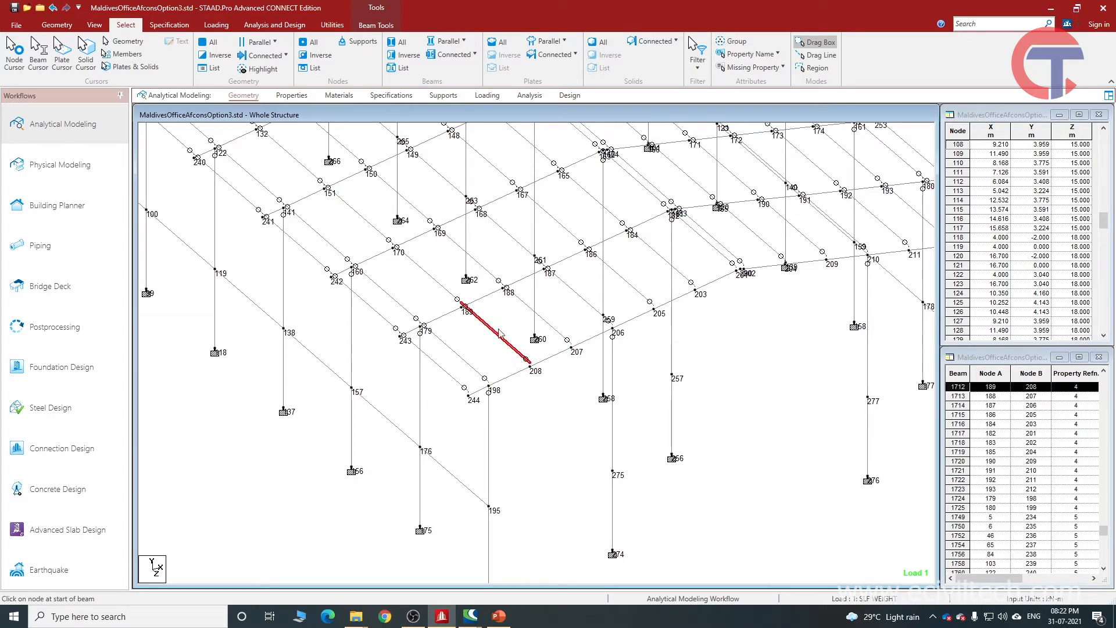
pyautogui.click(522, 371)
pyautogui.keyDown('ctrl'); pyautogui.click(550, 358); pyautogui.keyUp('ctrl')
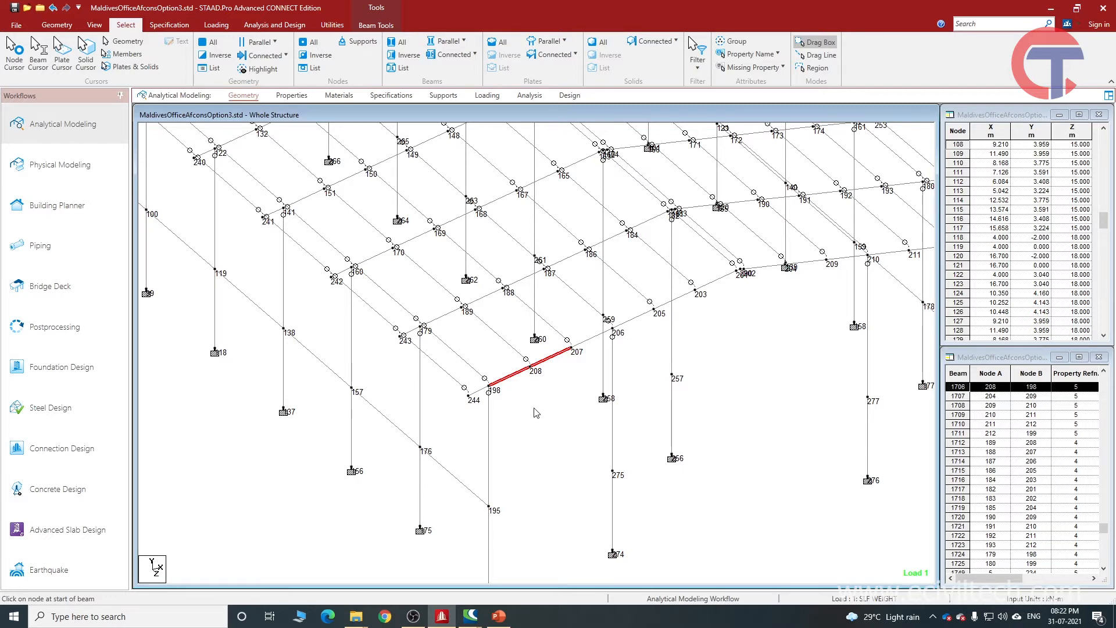
# Highlight the column segment 195–198 and the segment below it down to the support, and clear the selection.
pyautogui.click(489, 418)
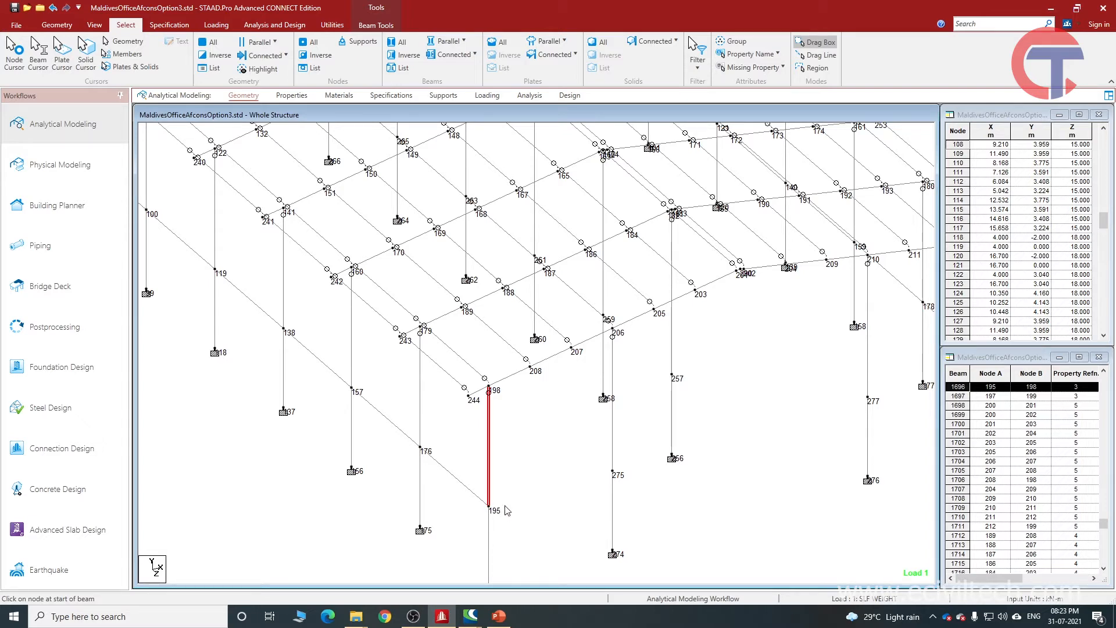
pyautogui.moveTo(514, 522); pyautogui.dragTo(517, 428, button='middle')
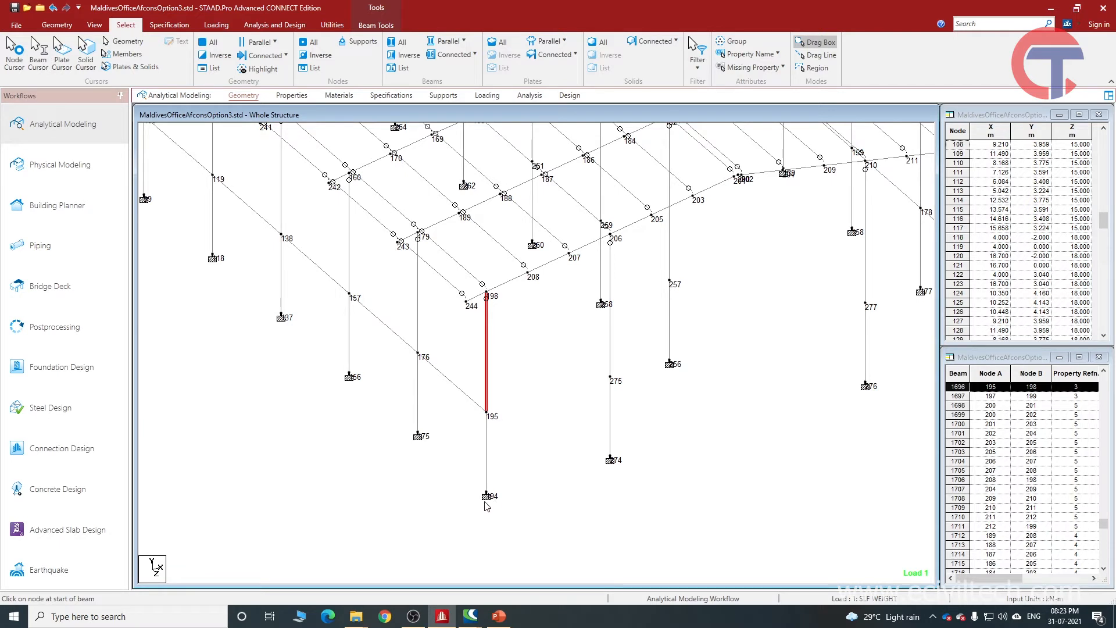
pyautogui.keyDown('ctrl'); pyautogui.click(487, 480); pyautogui.keyUp('ctrl')
pyautogui.click(544, 446)
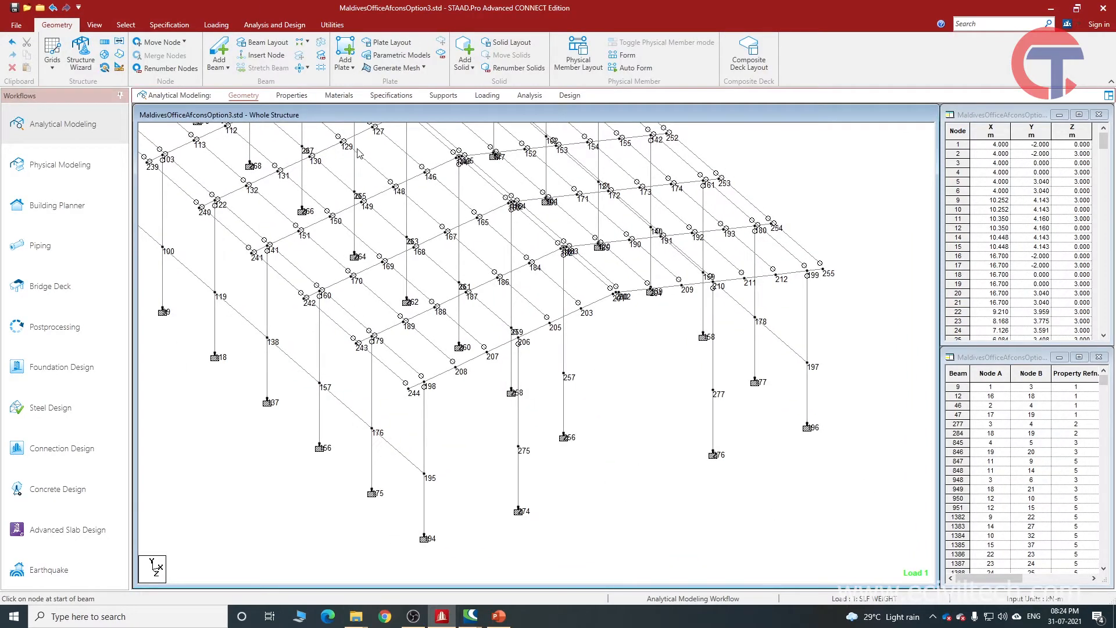
# Open the Properties page to view the section assignments on the model.
pyautogui.click(291, 95)
pyautogui.scroll(5, 498, 456)
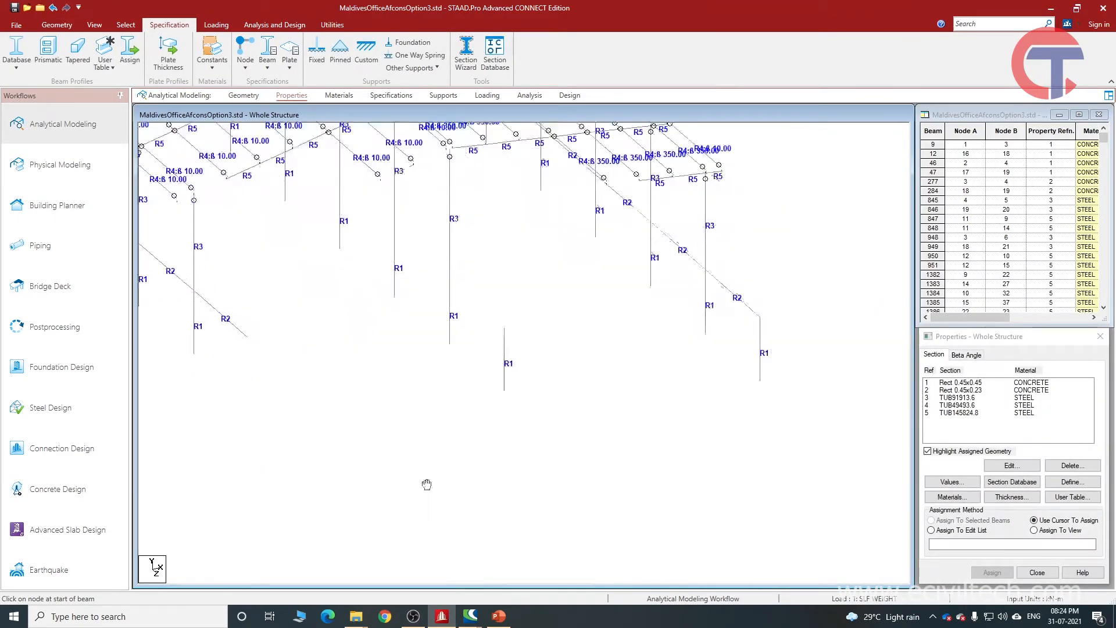
# Hide the node numbers and examine the R1–R5 section references on the columns, tie beams, rafters and purlins.
pyautogui.moveTo(437, 511); pyautogui.dragTo(420, 457, button='middle')
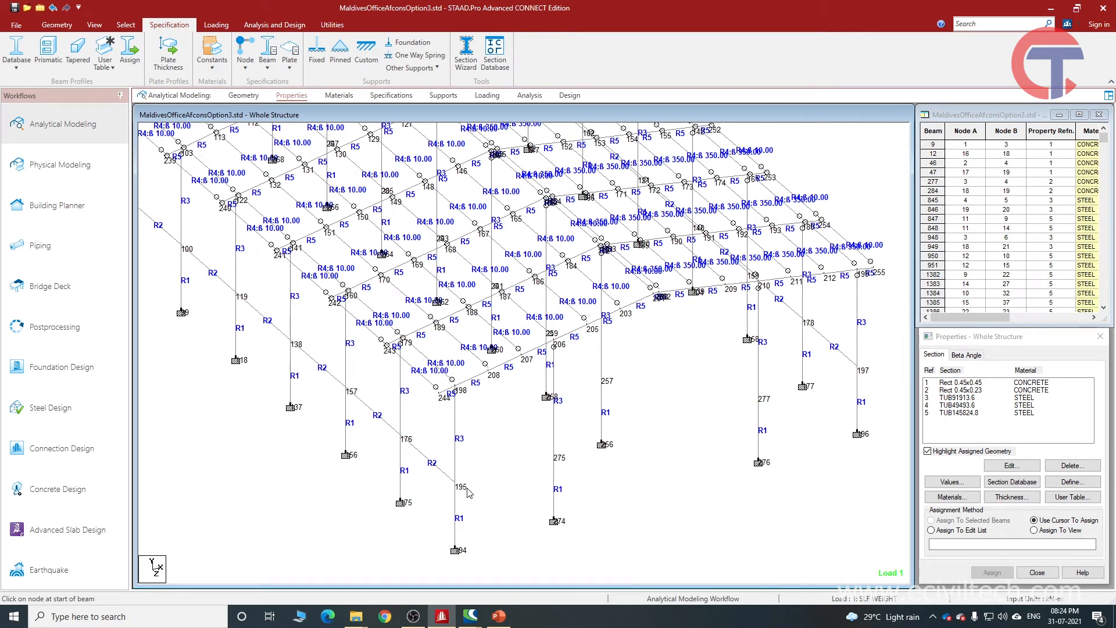
pyautogui.hotkey('shift', 'n')
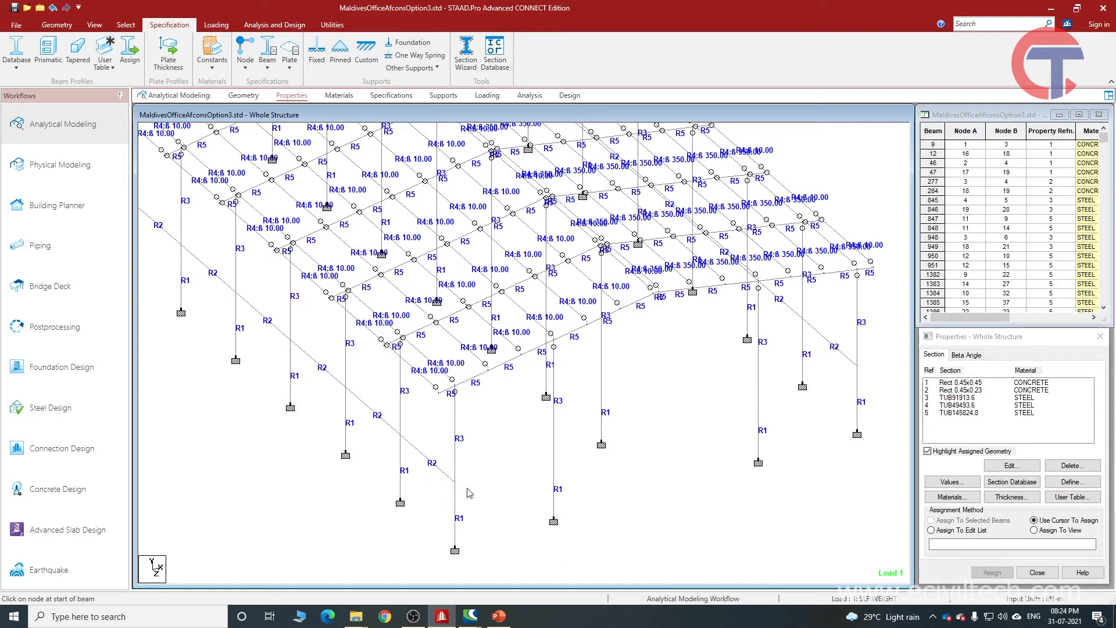
pyautogui.scroll(-5, 433, 468)
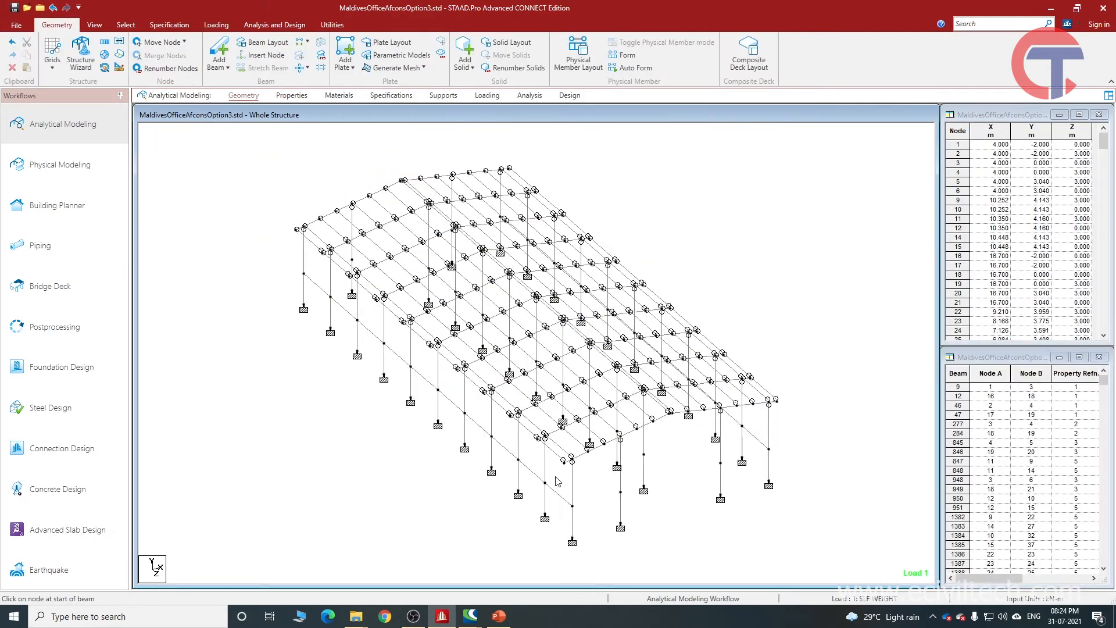
pyautogui.scroll(5, 557, 481)
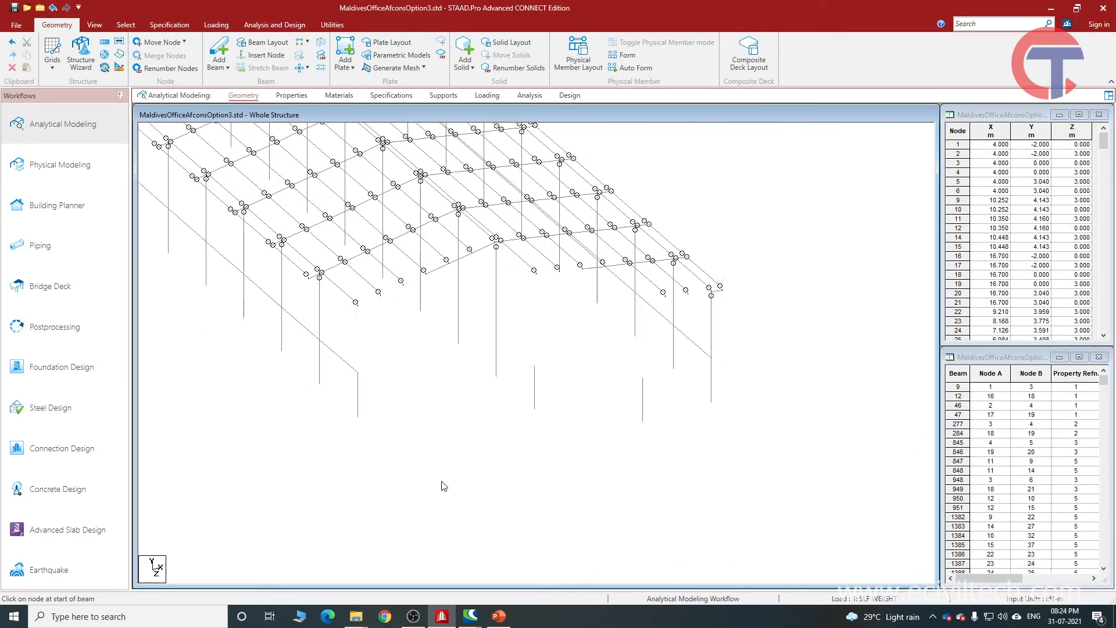
# From the Geometry page, highlight the four consecutive lower tie-beam segments ending at corner node 195.
pyautogui.click(435, 480)
pyautogui.keyDown('ctrl'); pyautogui.click(383, 434); pyautogui.keyUp('ctrl')
pyautogui.keyDown('ctrl'); pyautogui.click(329, 386); pyautogui.keyUp('ctrl')
pyautogui.keyDown('ctrl'); pyautogui.click(287, 351); pyautogui.keyUp('ctrl')
pyautogui.moveTo(394, 510); pyautogui.dragTo(498, 548, button='middle')
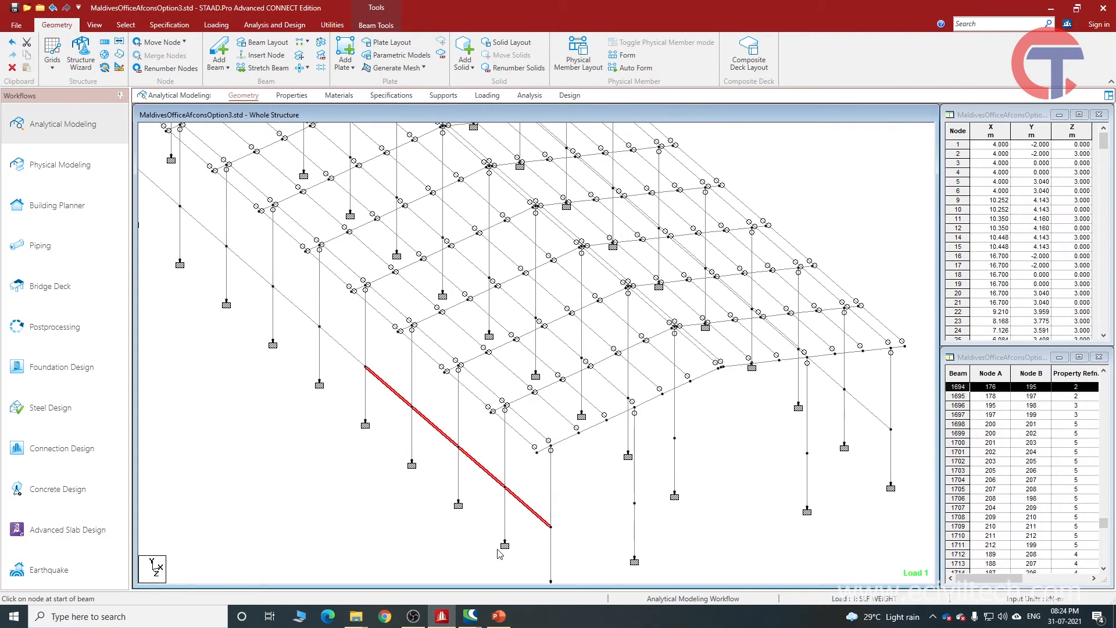
# Add the three nearest columns along the tie beam, both above and below it, to the selection, and clear the selection.
pyautogui.scroll(1, 498, 548)
pyautogui.keyDown('ctrl'); pyautogui.click(556, 510); pyautogui.keyUp('ctrl')
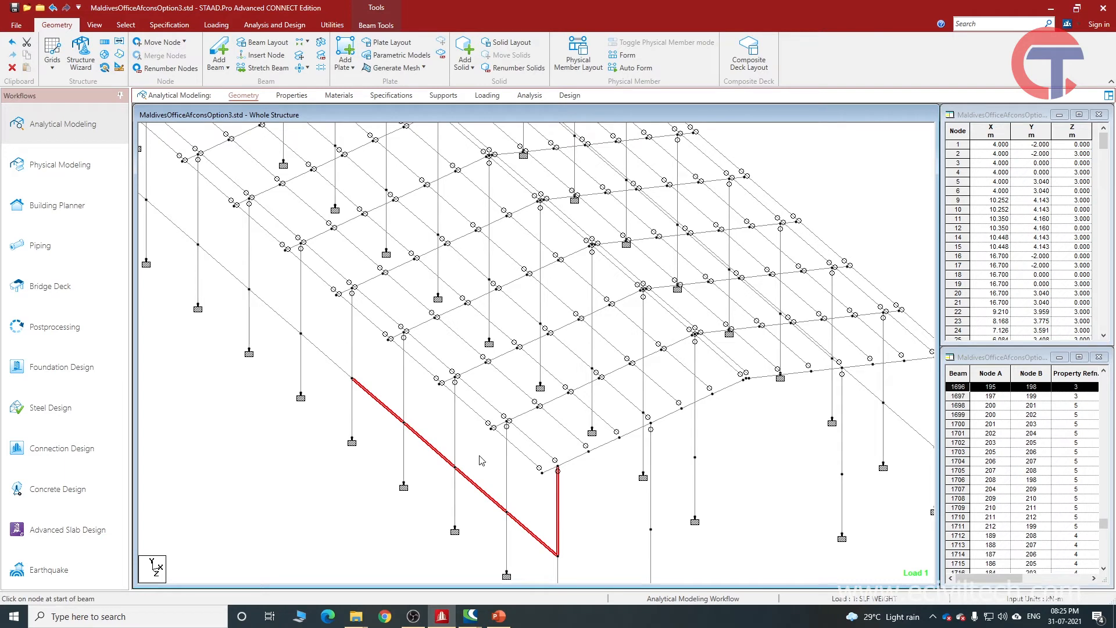
pyautogui.keyDown('ctrl'); pyautogui.click(506, 465); pyautogui.keyUp('ctrl')
pyautogui.keyDown('ctrl'); pyautogui.click(458, 433); pyautogui.keyUp('ctrl')
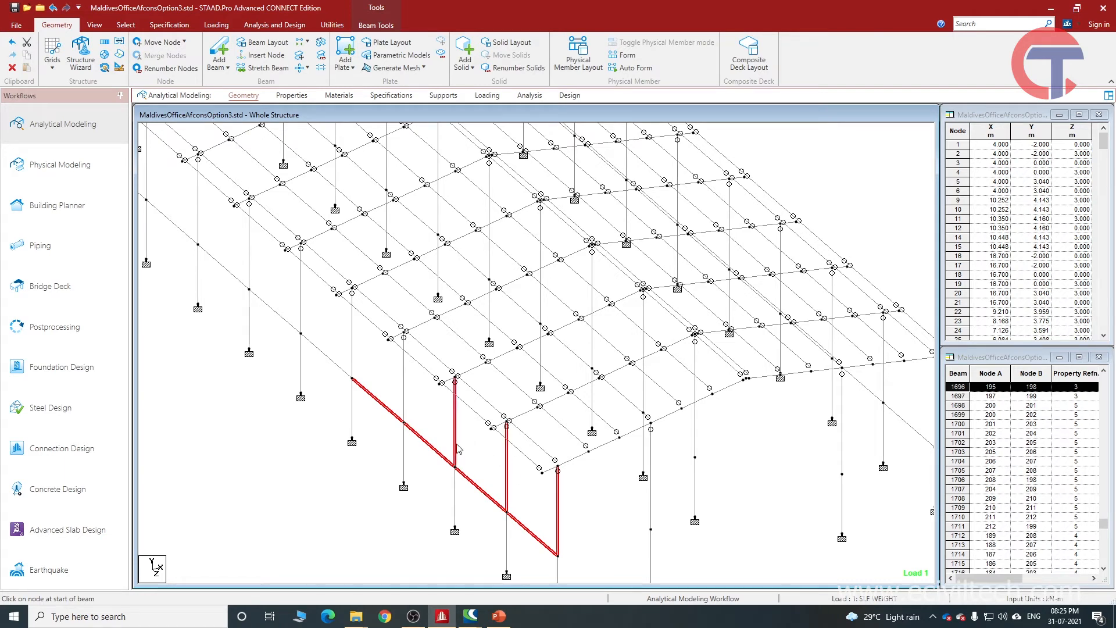
pyautogui.keyDown('ctrl'); pyautogui.click(459, 510); pyautogui.keyUp('ctrl')
pyautogui.moveTo(562, 557); pyautogui.dragTo(506, 477, button='middle')
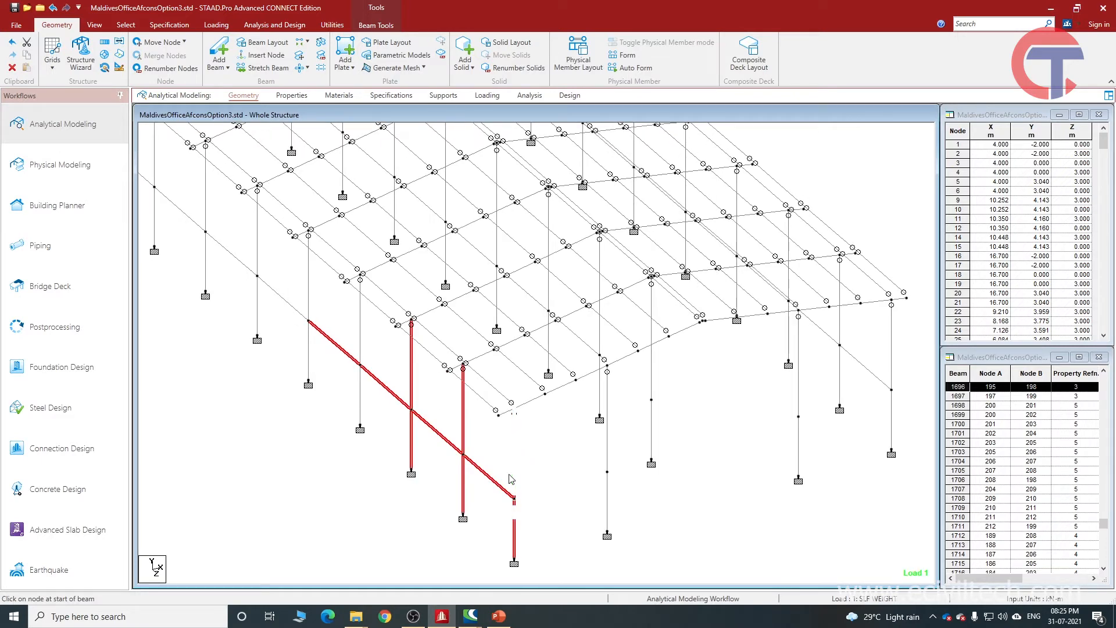
pyautogui.click(478, 482)
# Highlight the three end-frame rafter segments between the corner column 195–198 and the next inner column, and clear the selection.
pyautogui.scroll(1, 405, 447)
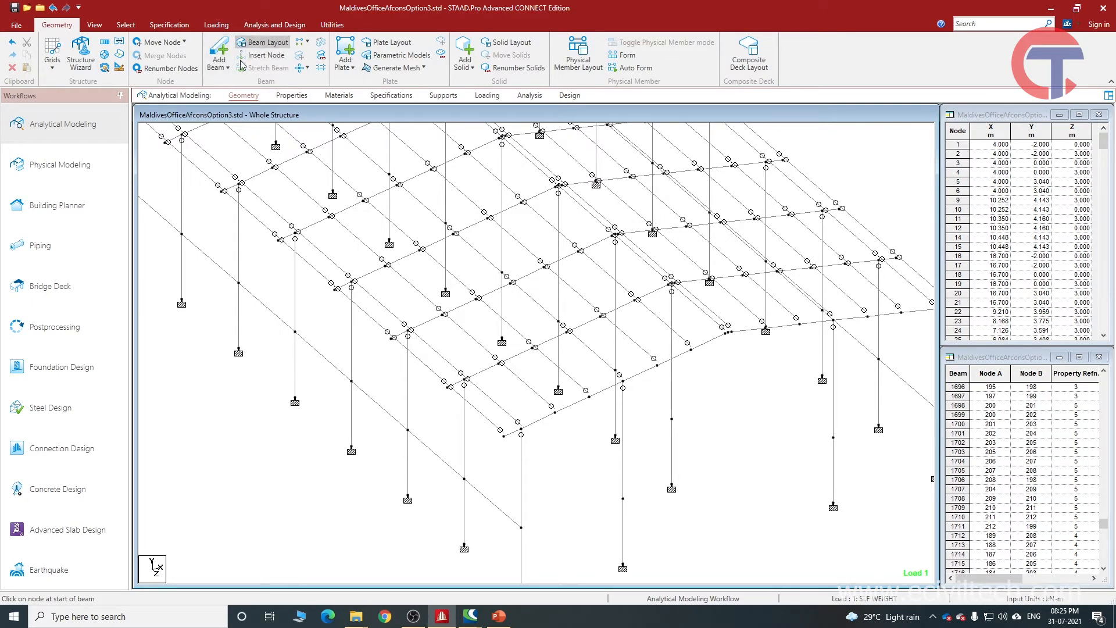
pyautogui.moveTo(429, 409); pyautogui.dragTo(439, 430, button='middle')
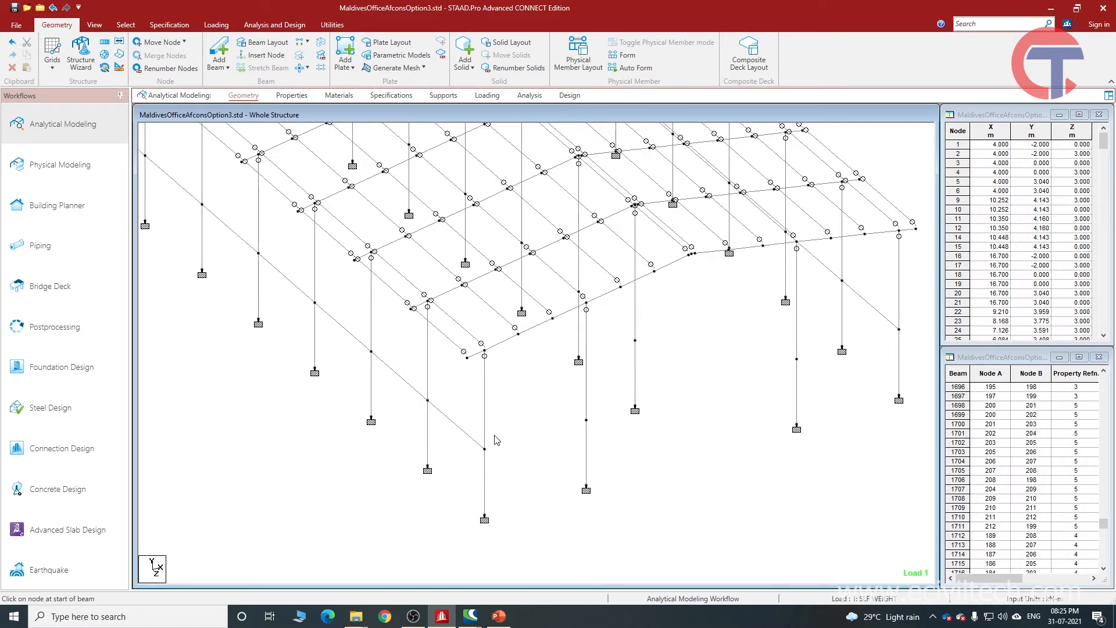
pyautogui.moveTo(470, 406); pyautogui.dragTo(465, 447, button='middle')
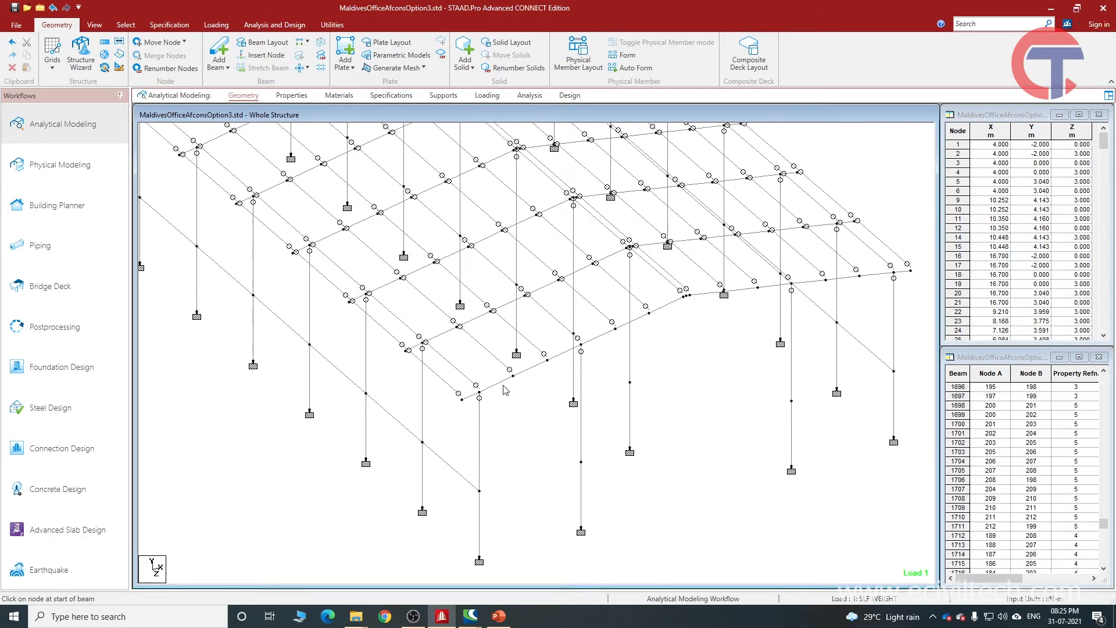
pyautogui.click(501, 387)
pyautogui.keyDown('ctrl'); pyautogui.click(530, 368); pyautogui.keyUp('ctrl')
pyautogui.keyDown('ctrl'); pyautogui.click(559, 355); pyautogui.keyUp('ctrl')
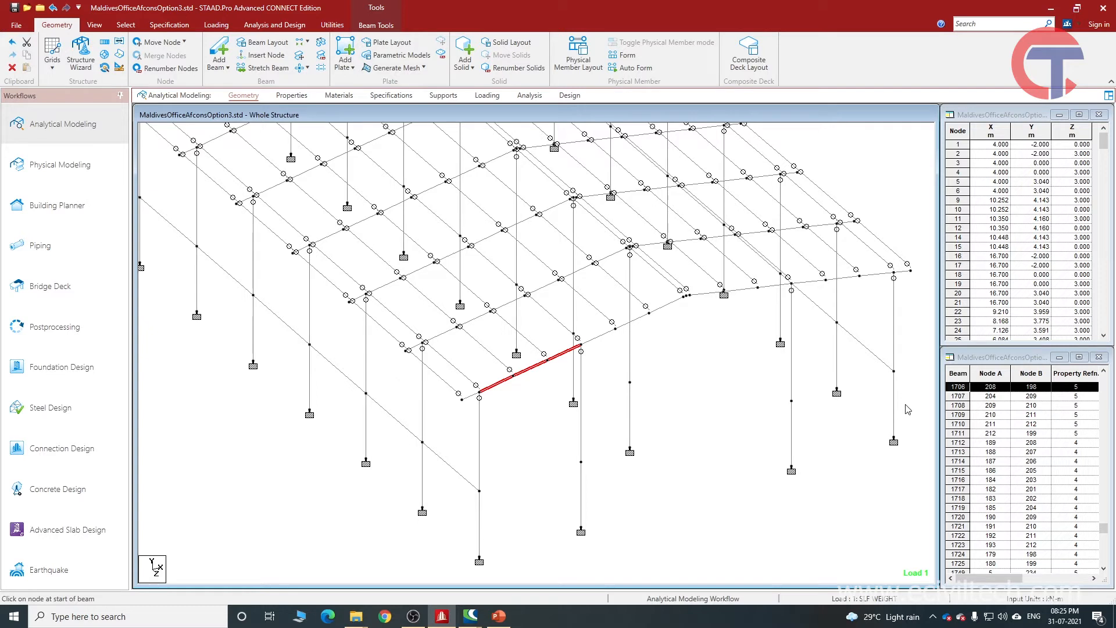
pyautogui.click(536, 406)
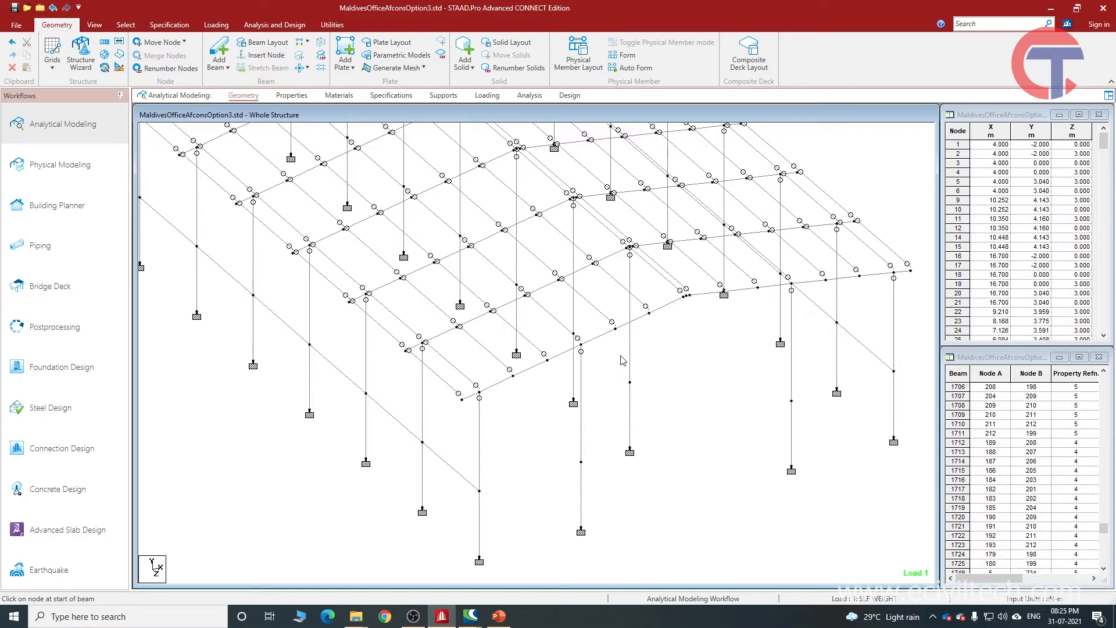
# Show the beam numbers on the model and highlight column member 1696 at the front corner.
pyautogui.hotkey('shift', 'b')
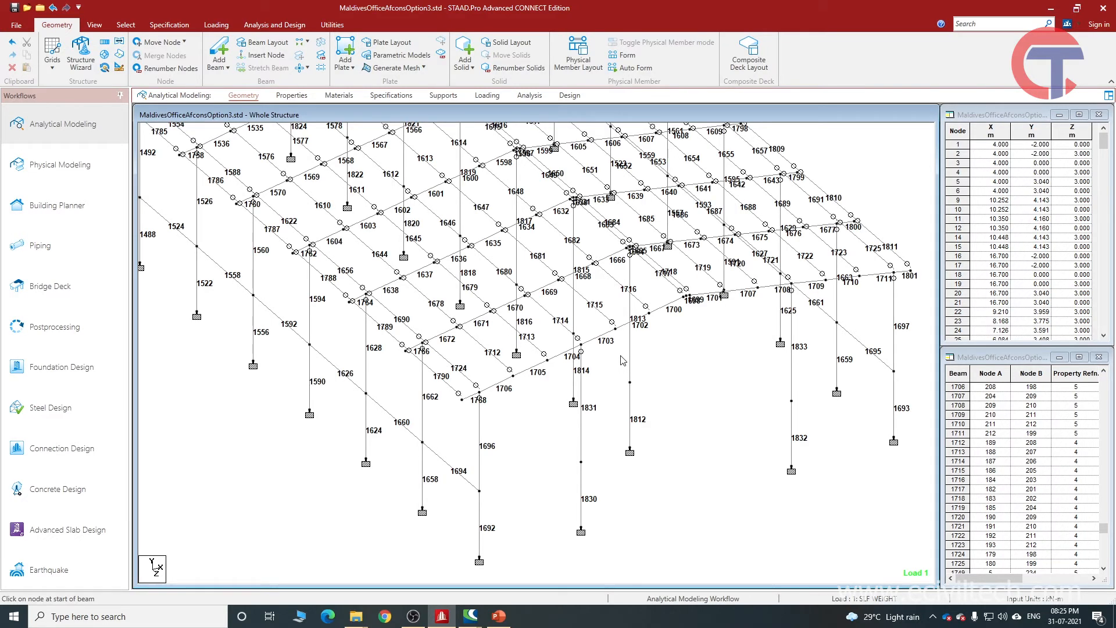
pyautogui.scroll(1, 622, 361)
pyautogui.click(504, 403)
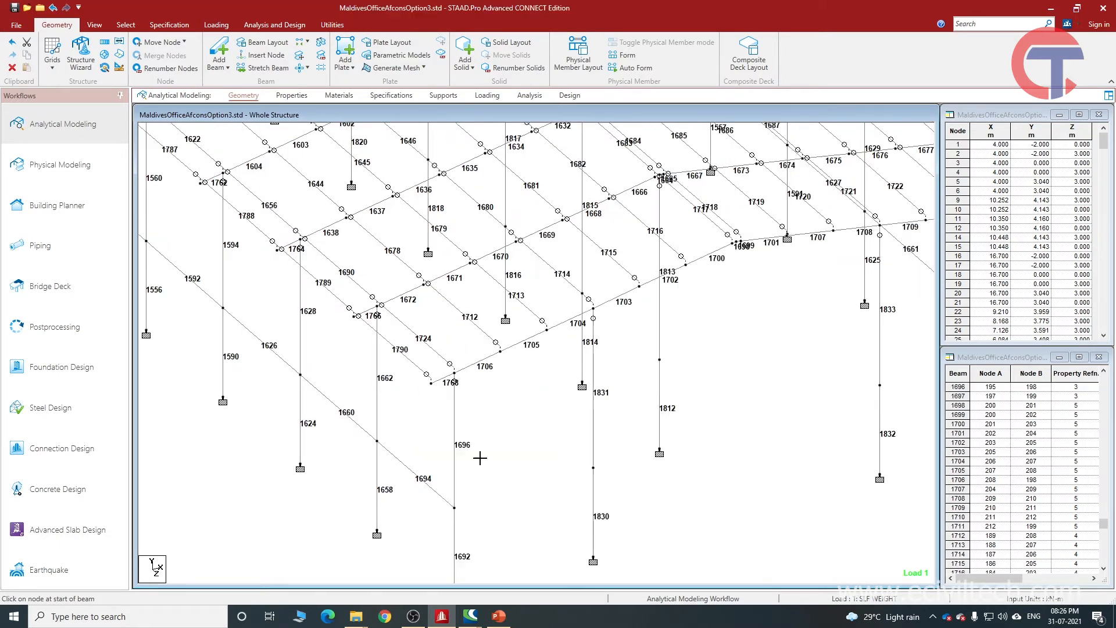
pyautogui.scroll(1, 479, 456)
pyautogui.click(459, 467)
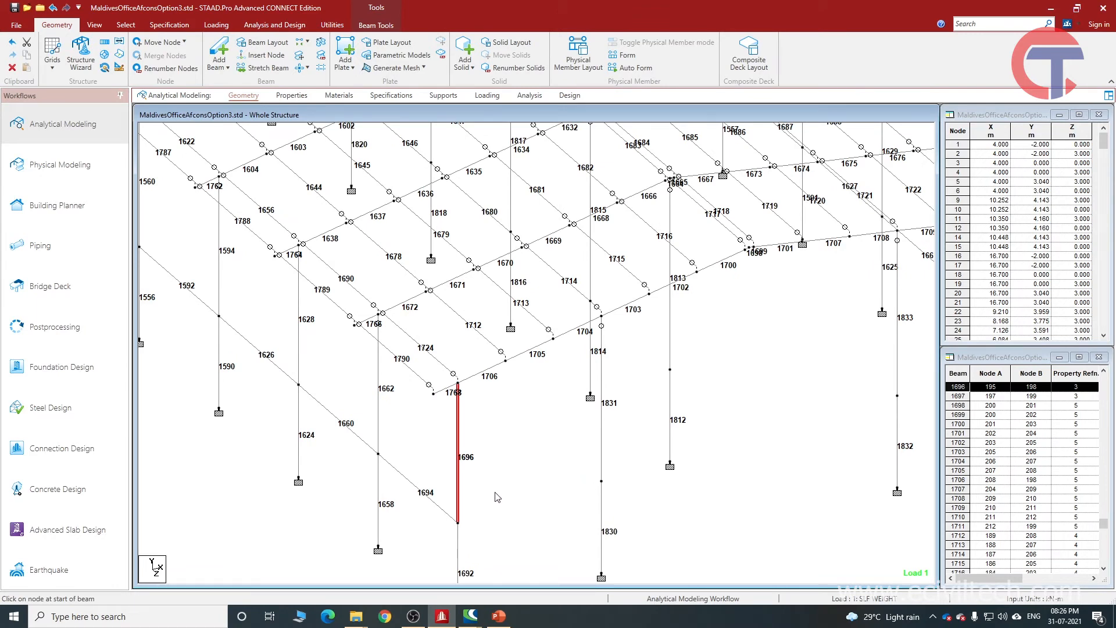
pyautogui.scroll(1, 483, 491)
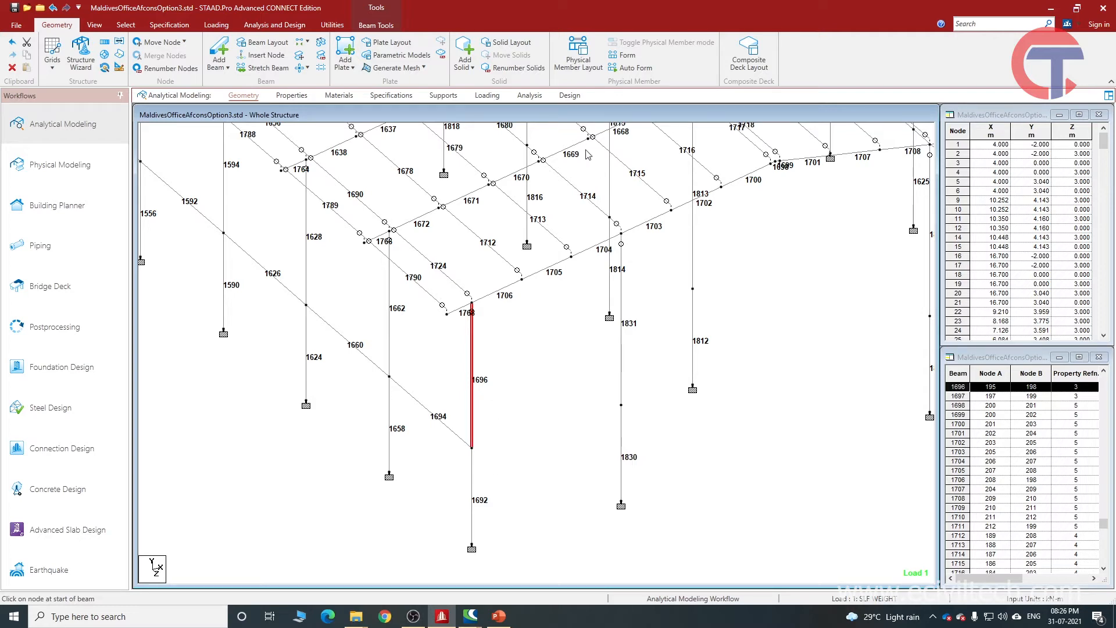
# Expand START CONCRETE DESIGN in the concrete design commands and highlight the members assigned to DESIGN BEAM and DESIGN COLUMN.
pyautogui.click(575, 100)
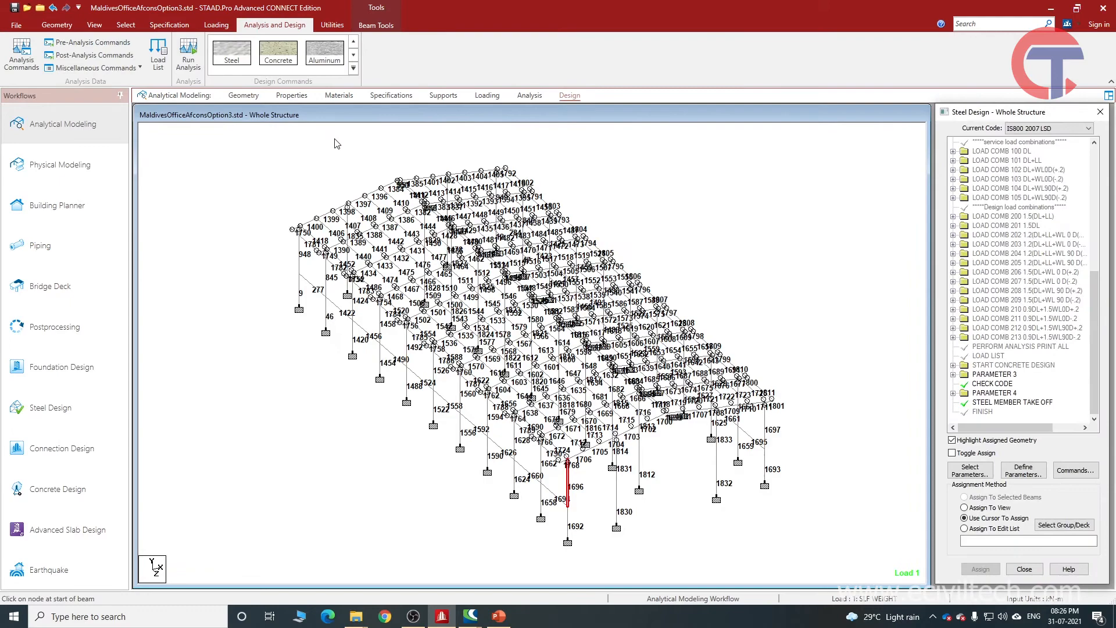
pyautogui.click(271, 61)
pyautogui.scroll(3, 558, 441)
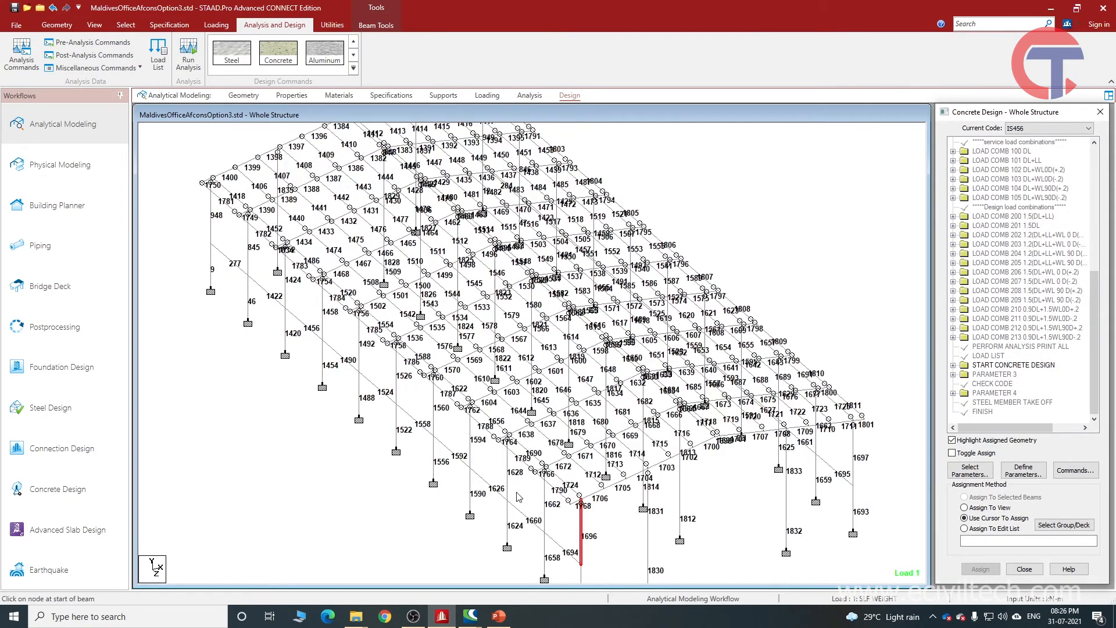
pyautogui.scroll(2, 561, 401)
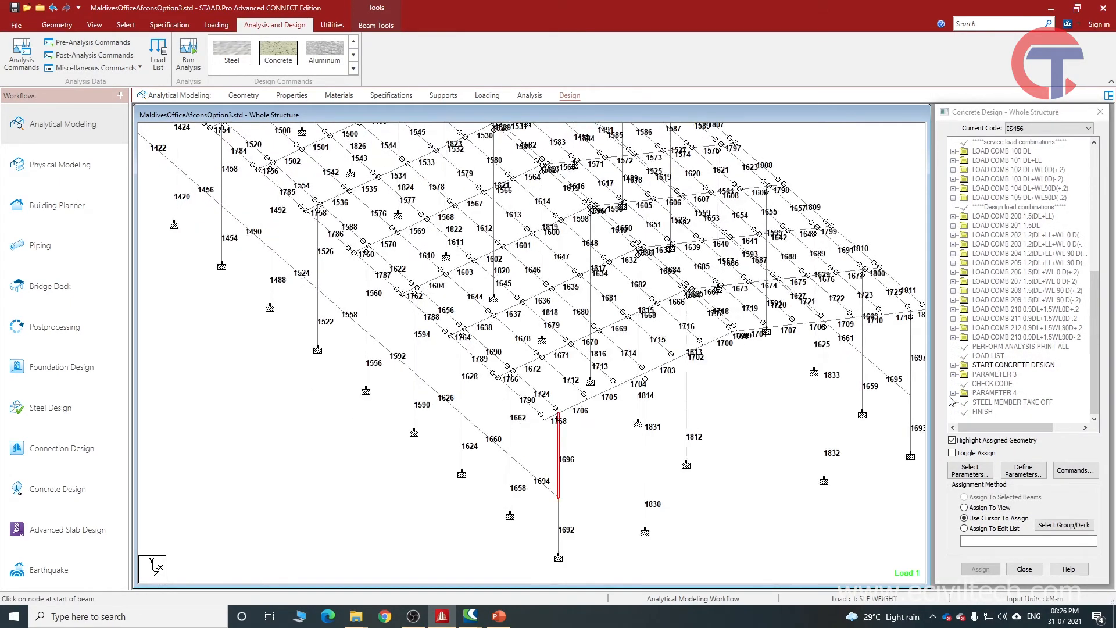
pyautogui.click(953, 366)
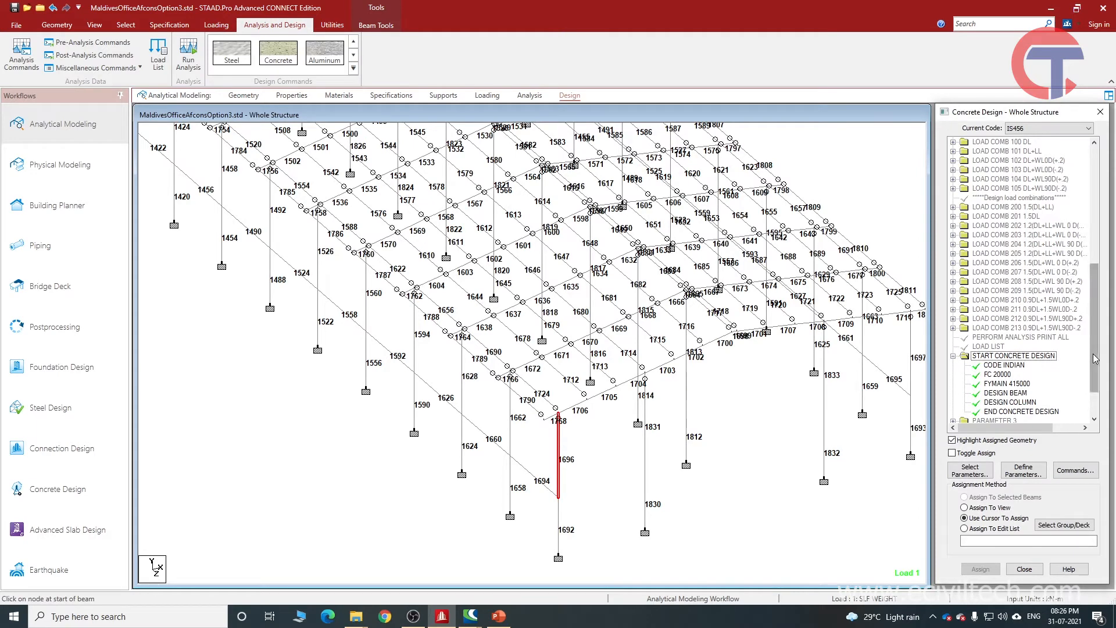
pyautogui.scroll(-2, 1098, 393)
pyautogui.click(1015, 347)
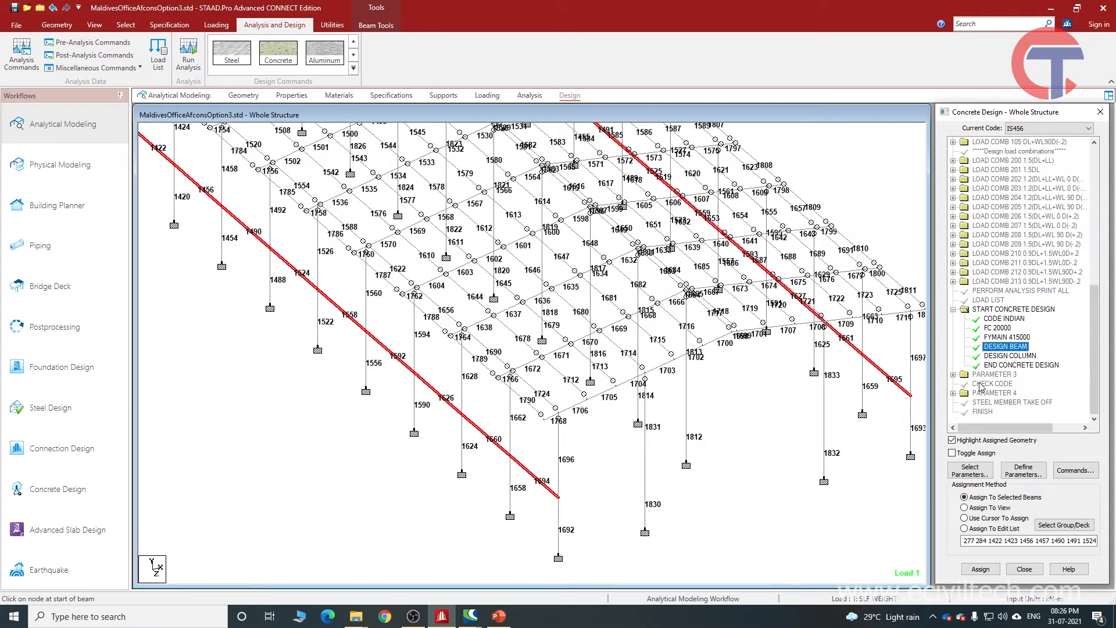
pyautogui.click(1007, 356)
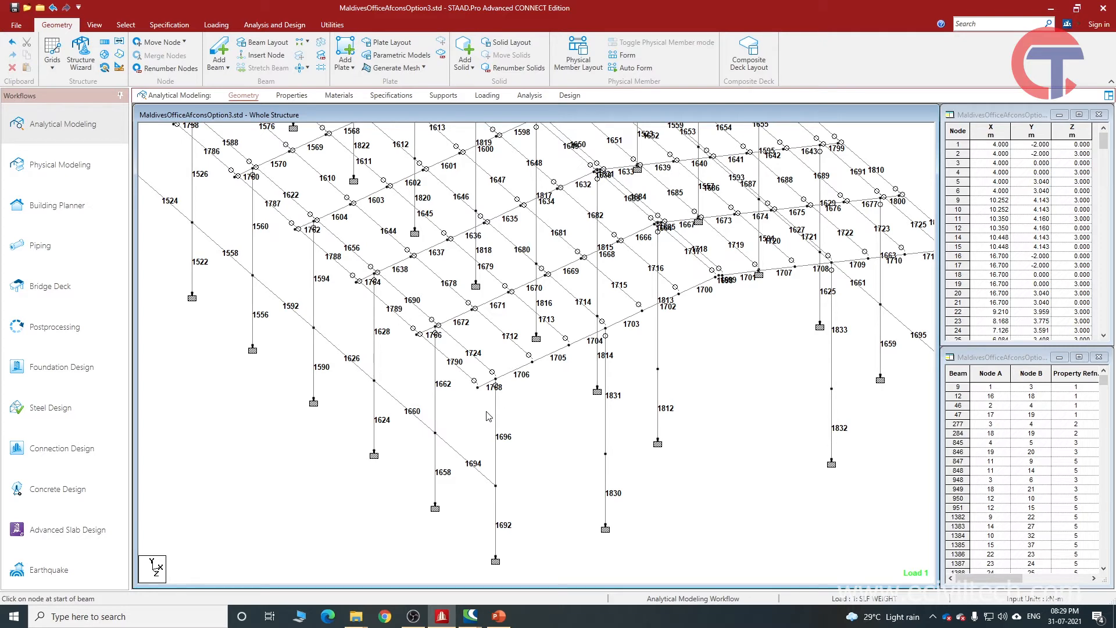
# Create a new metric analytical model named Structure1, discarding the changes to the open model.
pyautogui.click(17, 25)
pyautogui.click(29, 71)
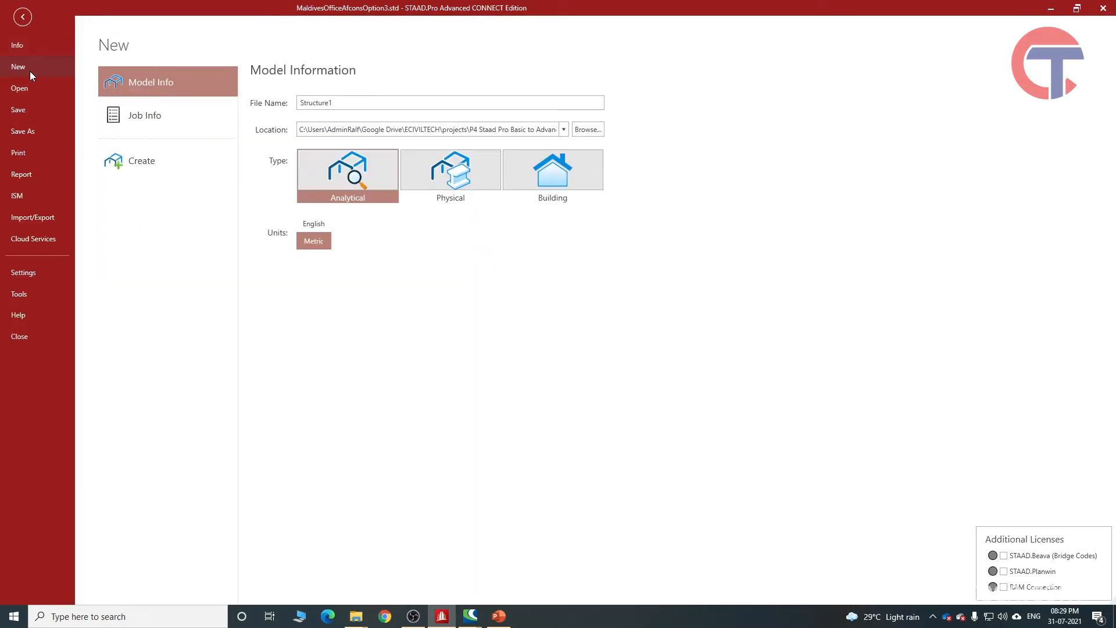
pyautogui.doubleClick(319, 105)
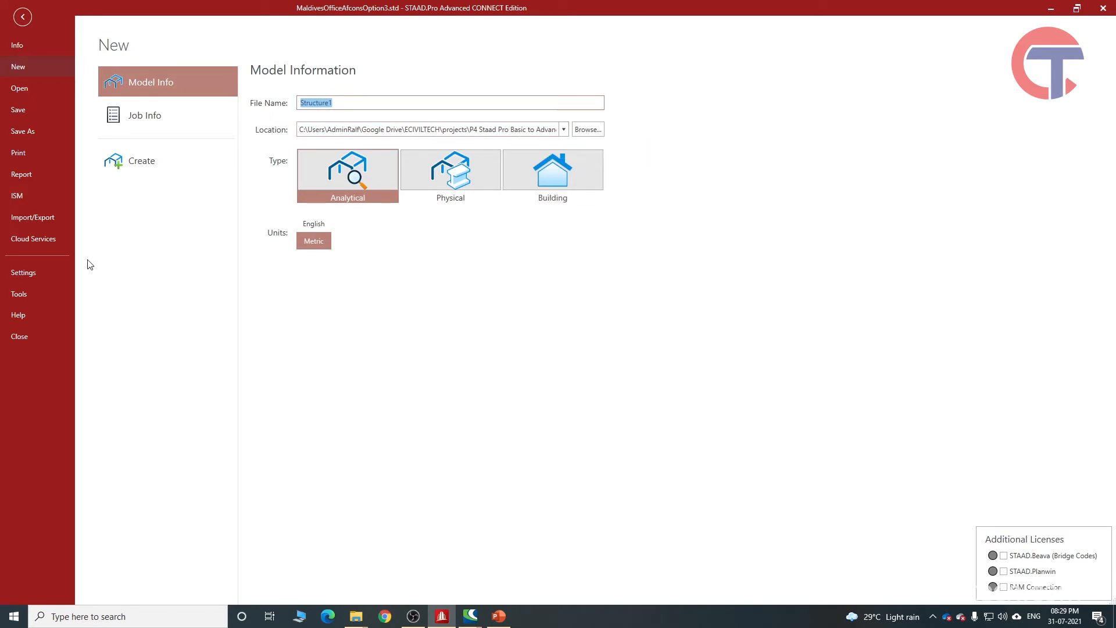
pyautogui.click(120, 160)
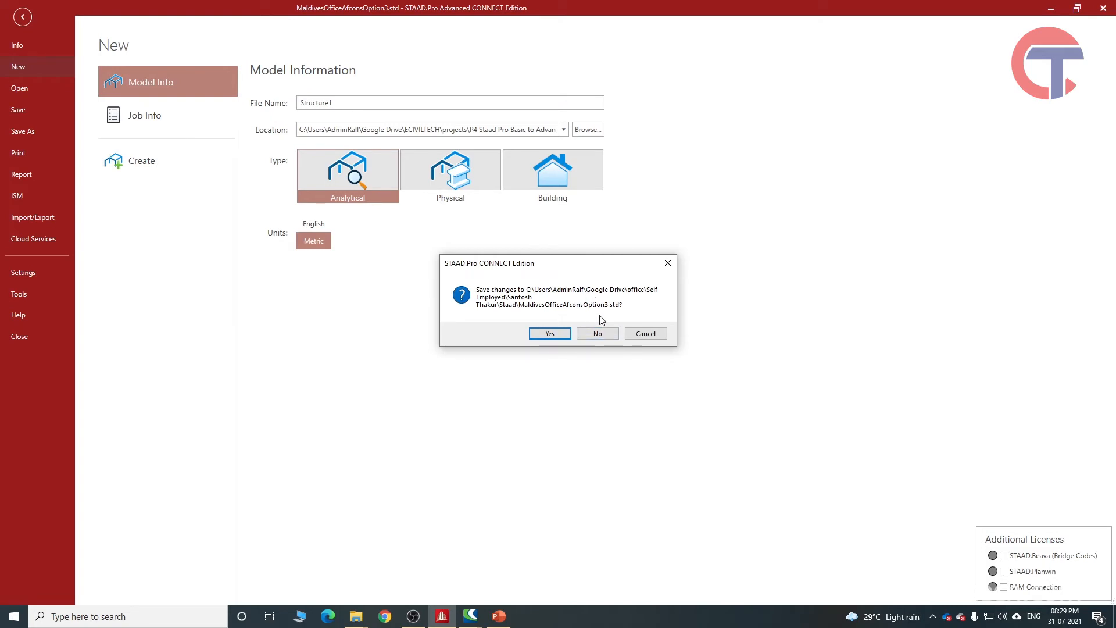
pyautogui.click(596, 336)
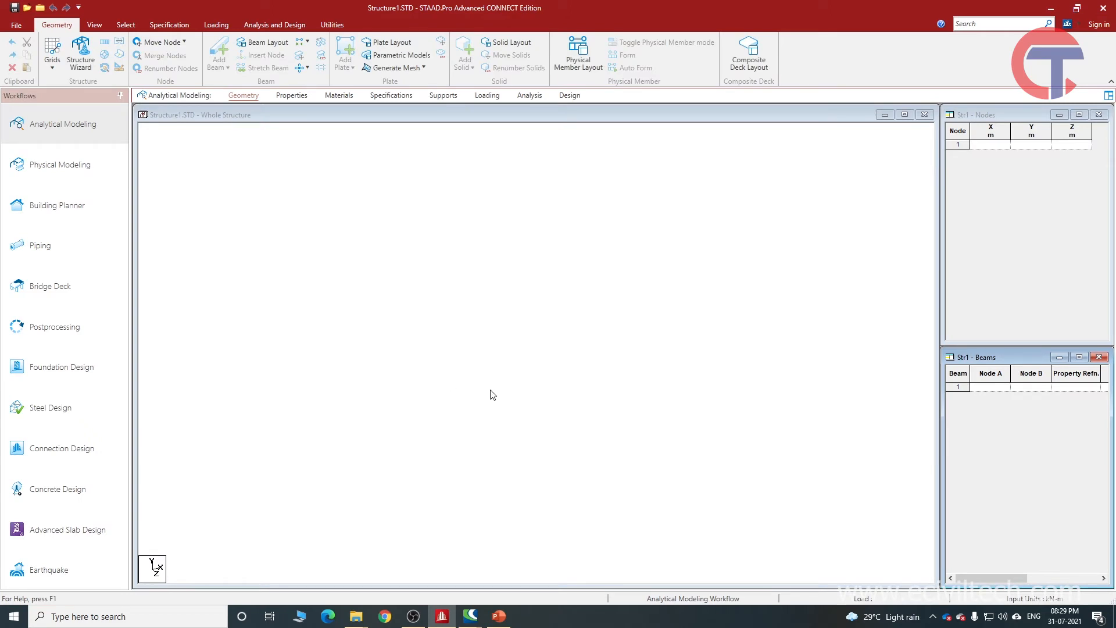
# Activate Add Beam, create node 1 at X 0, Y 0, Z 0 m, and show the node numbers.
pyautogui.click(332, 309)
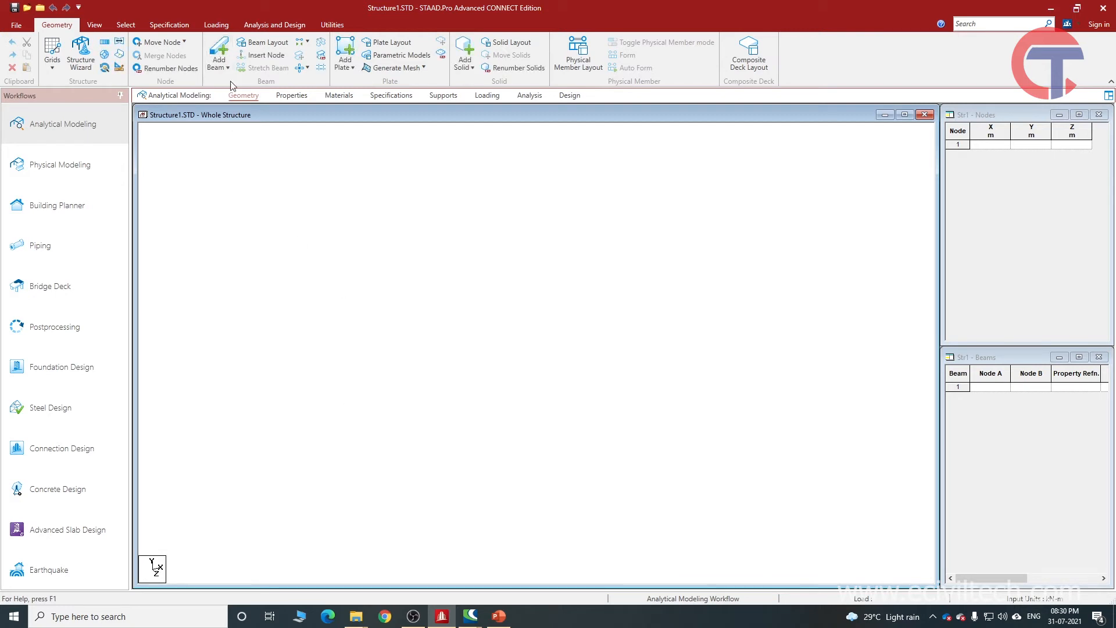
pyautogui.click(219, 48)
pyautogui.click(242, 96)
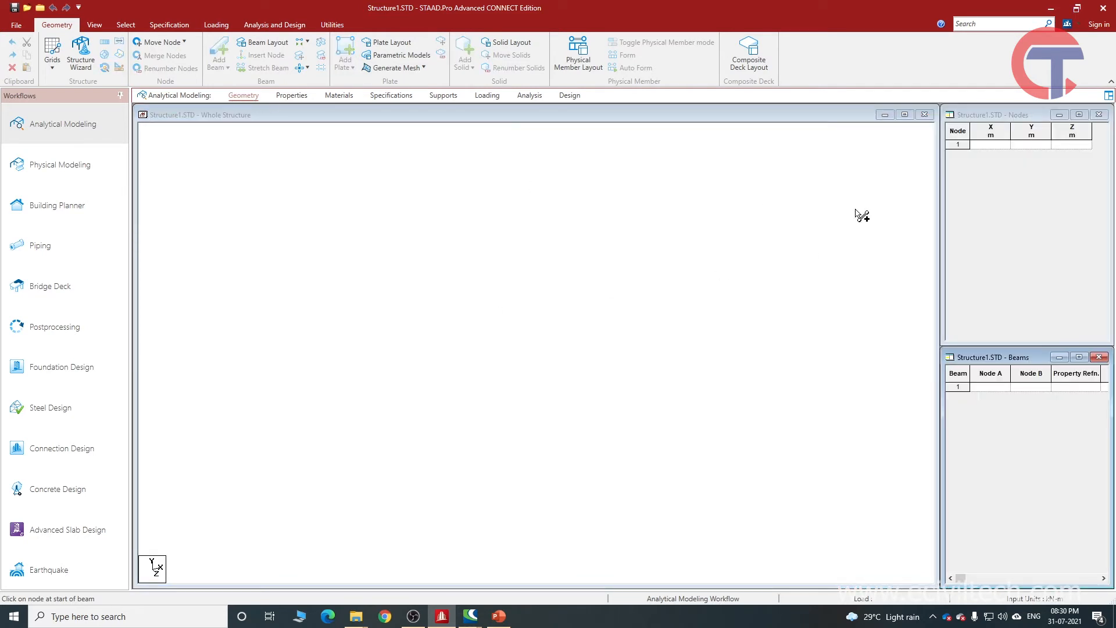
pyautogui.click(999, 114)
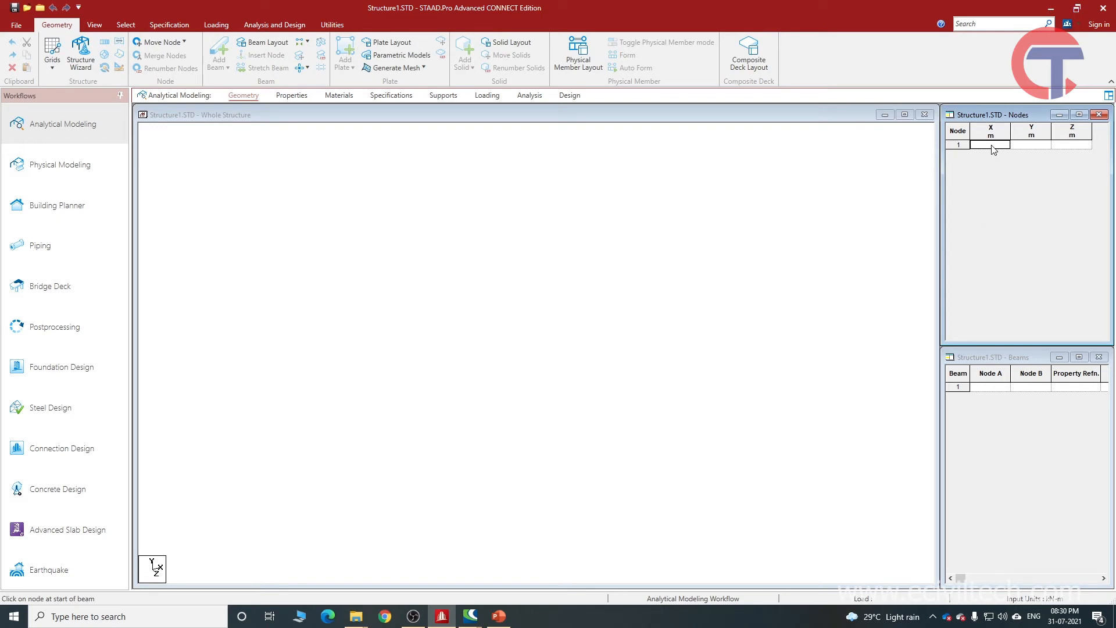
pyautogui.click(1040, 146)
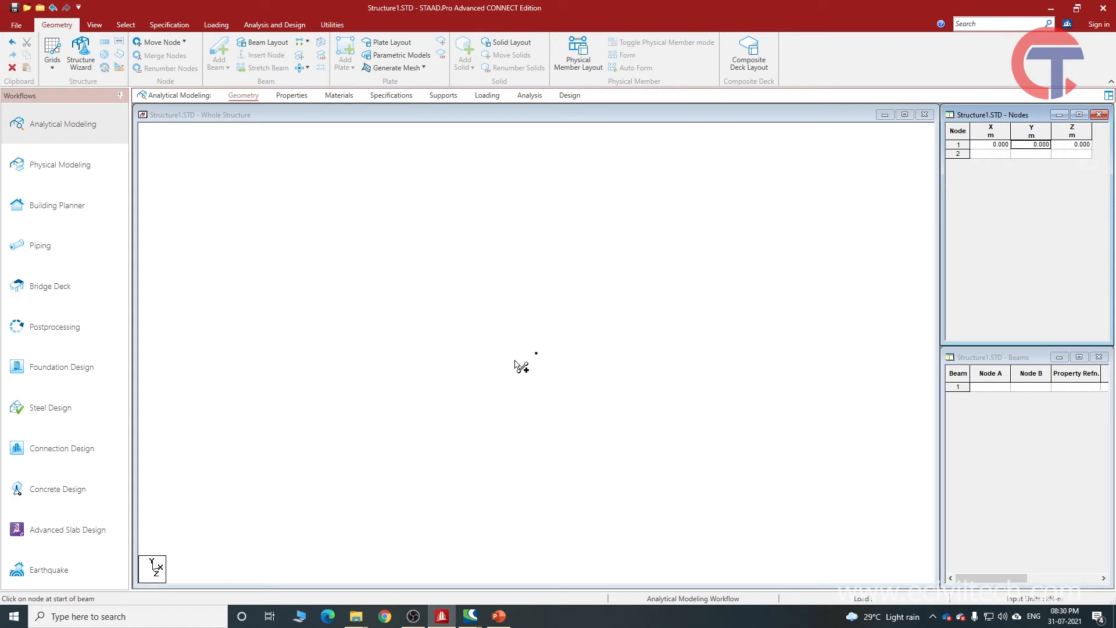
pyautogui.hotkey('shift', 'n')
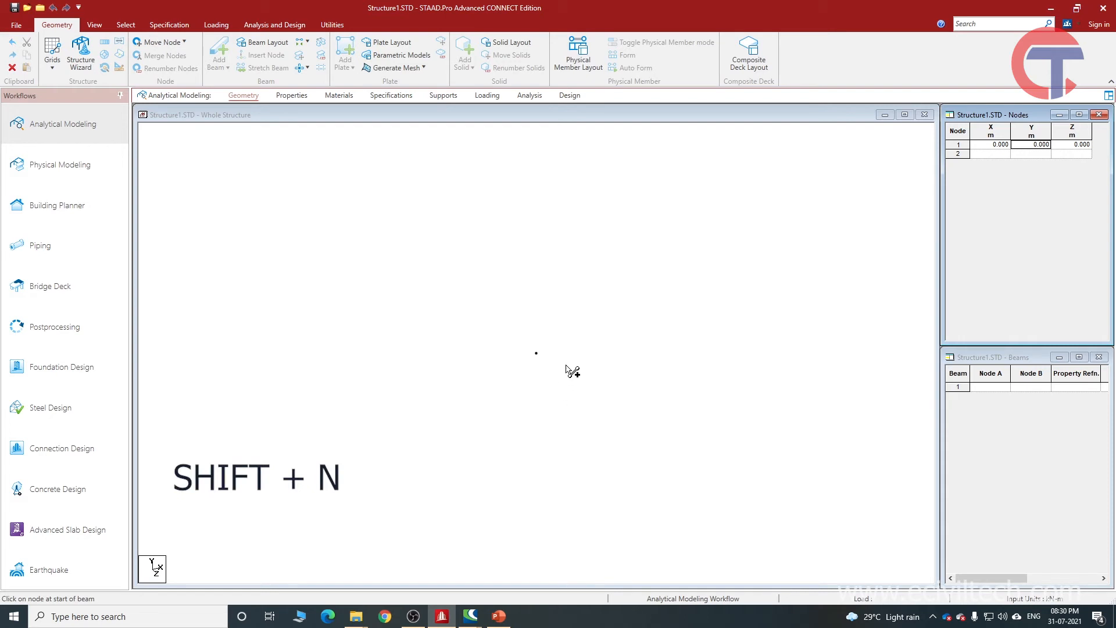
pyautogui.click(603, 117)
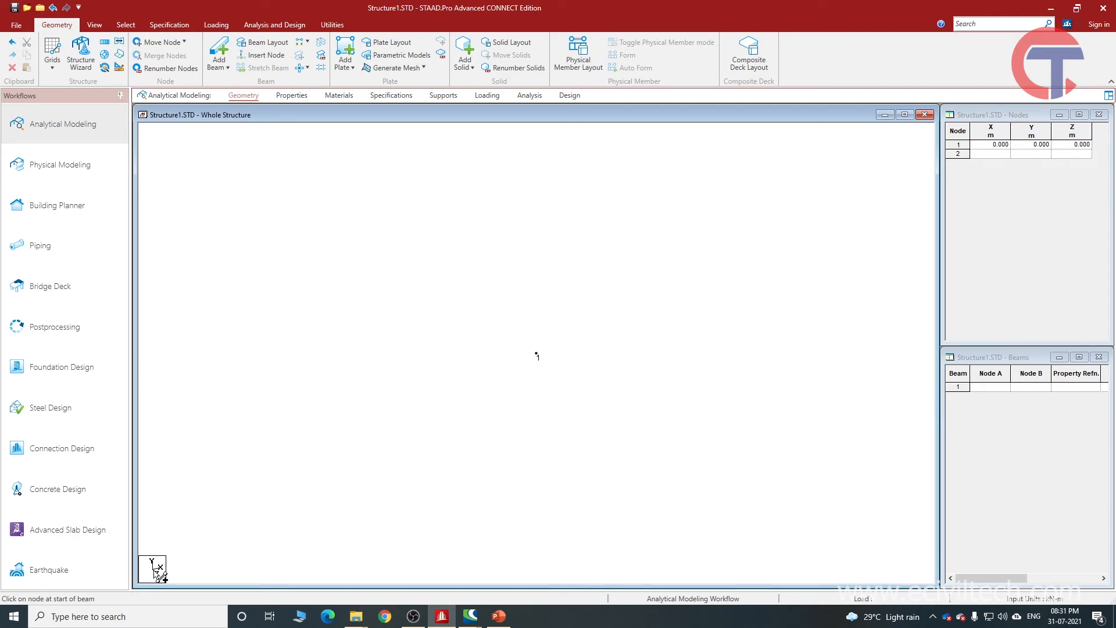
# Create node 2 at X 5, Y 0, Z 0 m.
pyautogui.click(1000, 154)
pyautogui.write('5')
pyautogui.click(1049, 155)
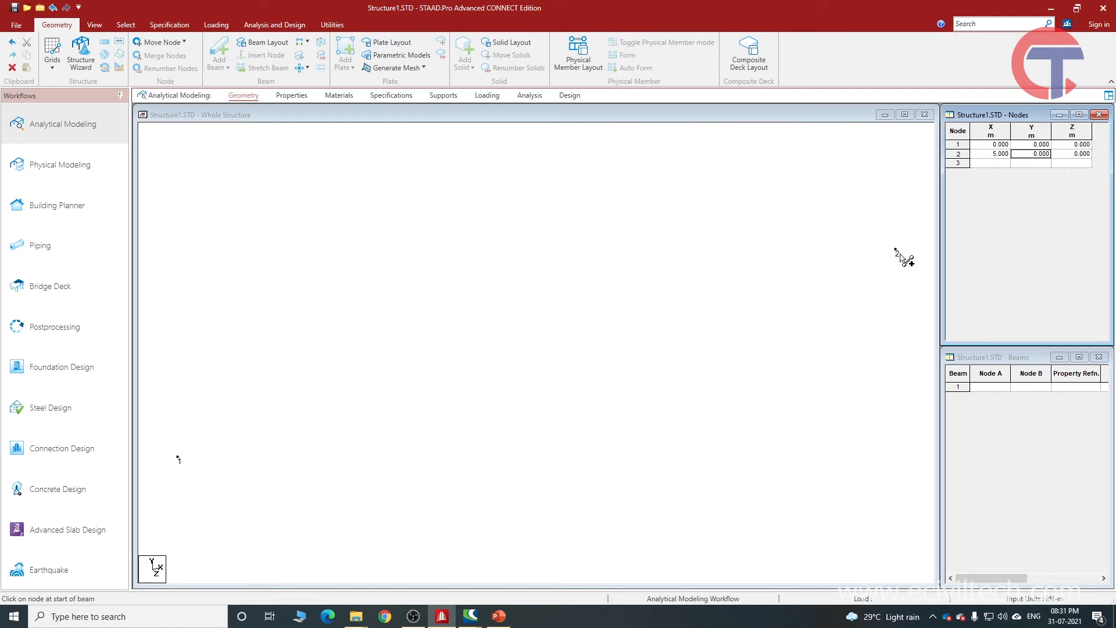
# Add a beam from node 1 to node 2 and show the beam numbers.
pyautogui.click(181, 464)
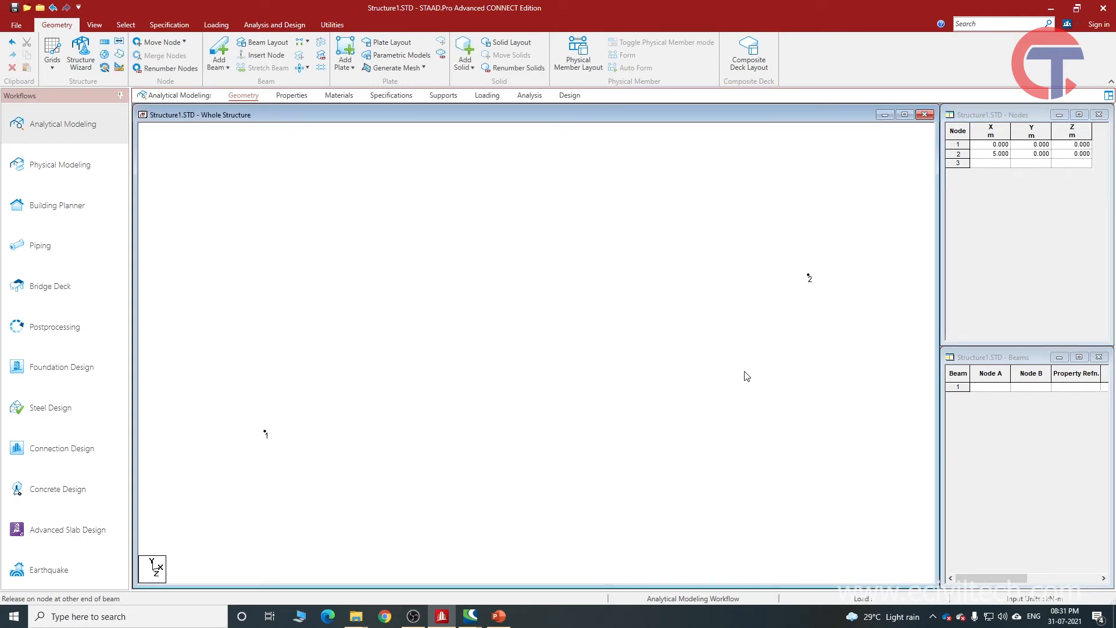
pyautogui.click(220, 54)
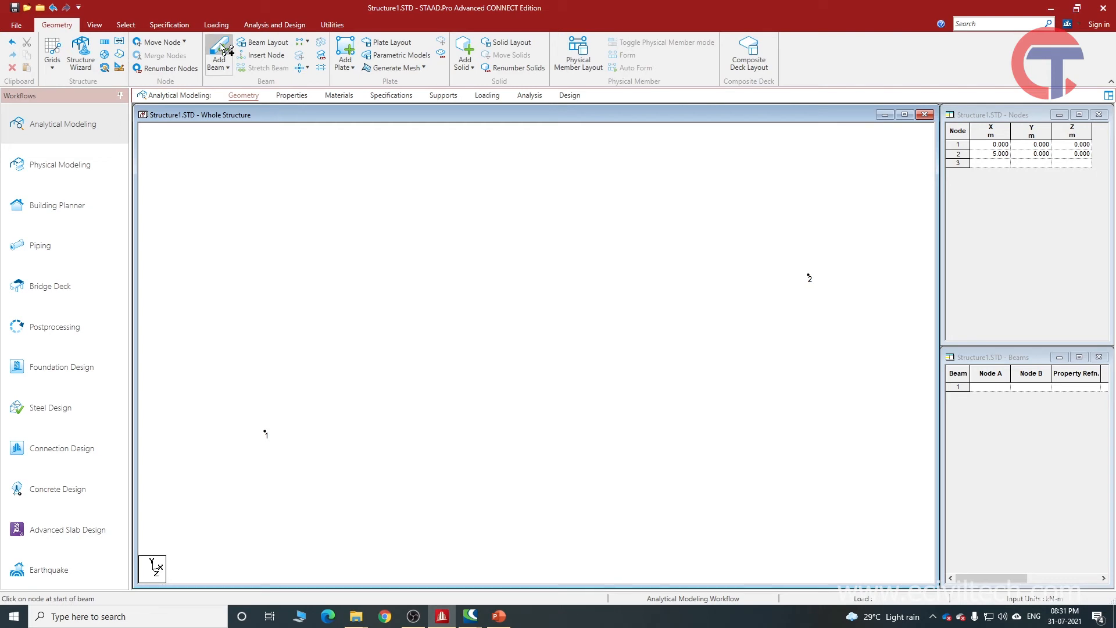
pyautogui.moveTo(264, 433); pyautogui.dragTo(808, 276)
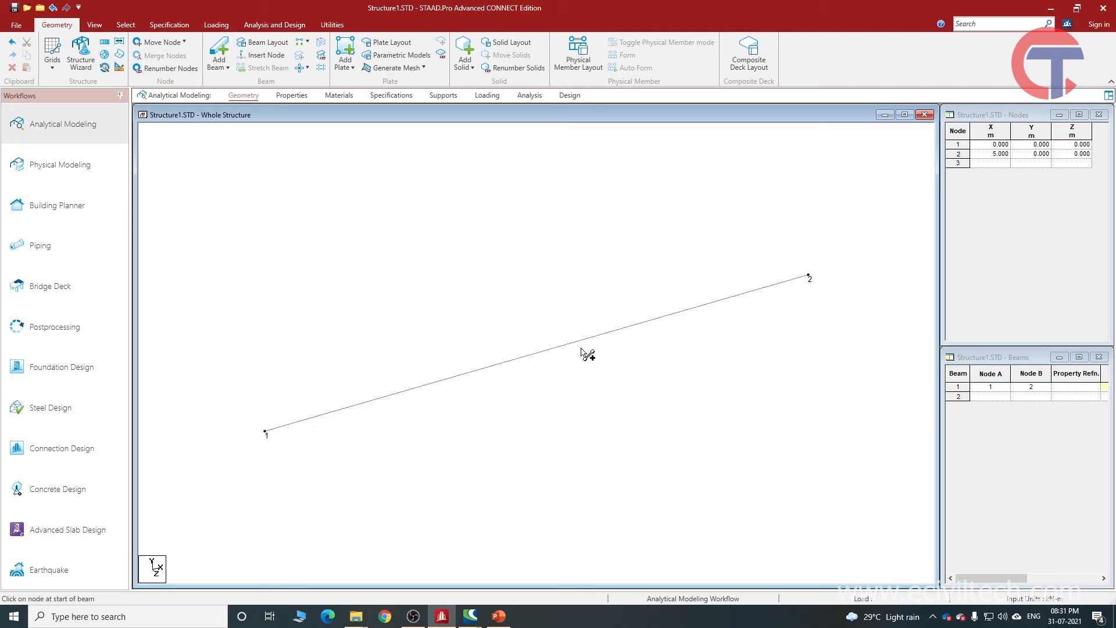
pyautogui.hotkey('shift', 'b')
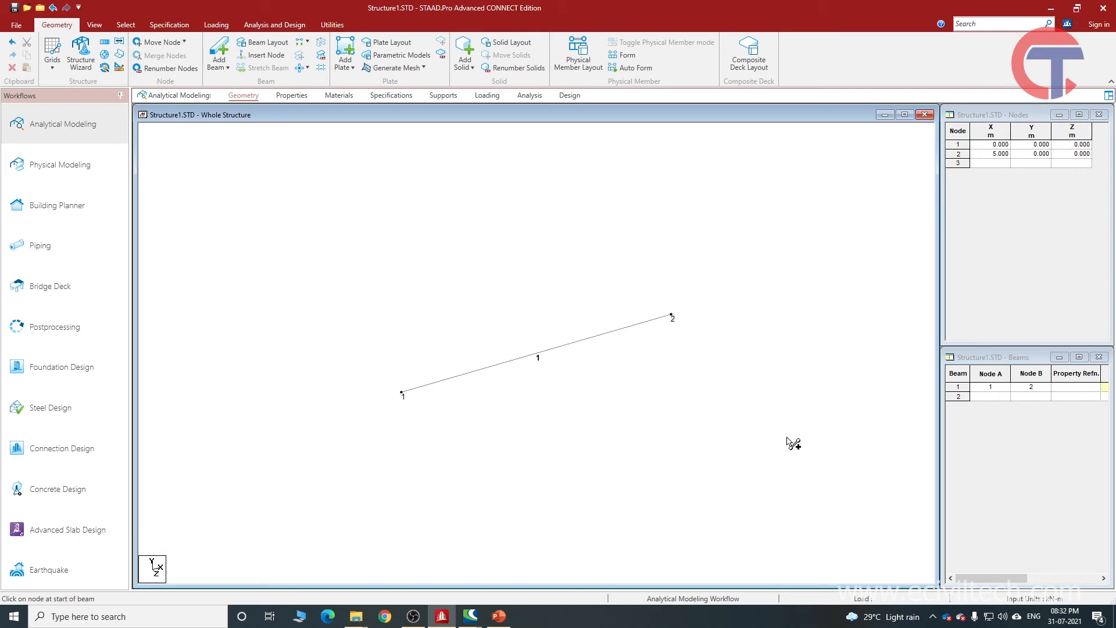
# Create node 3 at X 0, Y 0, Z 5 m.
pyautogui.click(1081, 168)
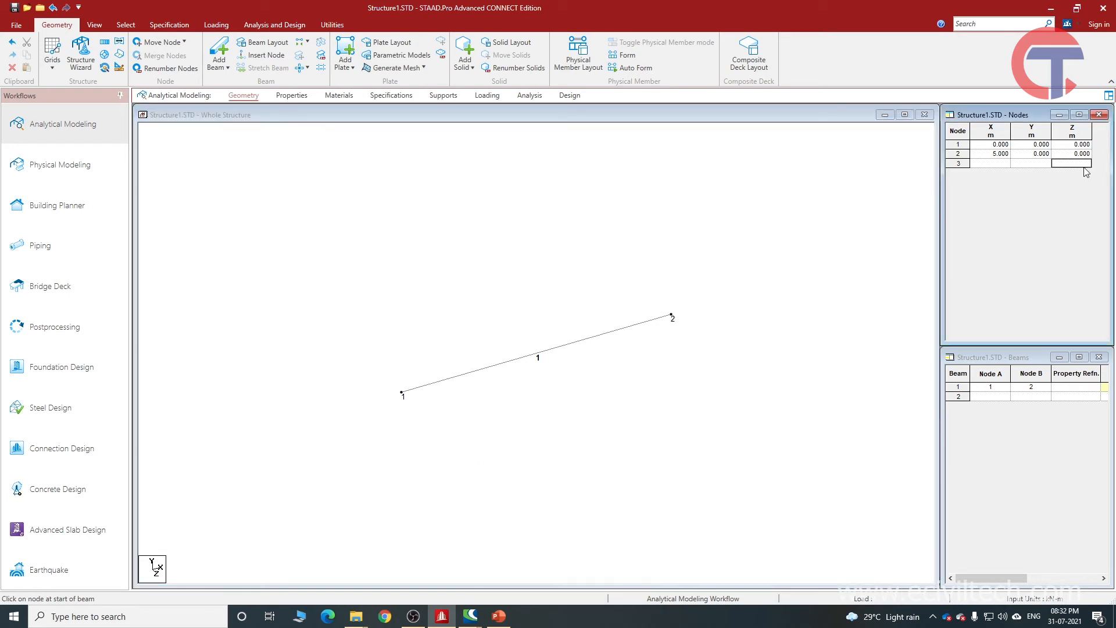
pyautogui.write('5')
pyautogui.click(1040, 168)
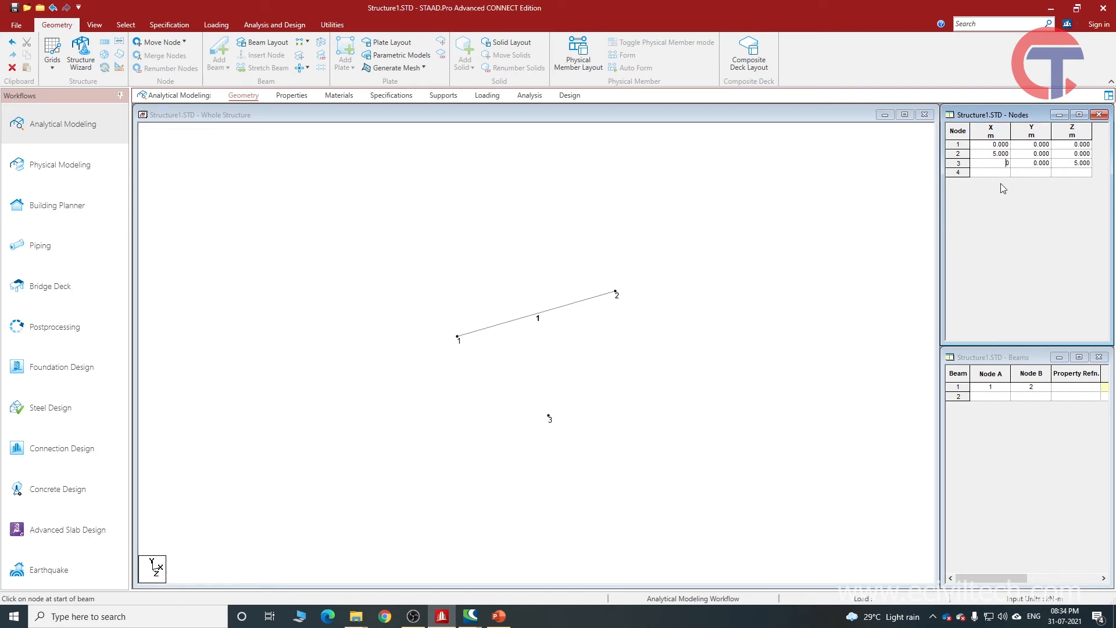
# Create node 4 at X 5, Y 0, Z 5 m.
pyautogui.click(1001, 174)
pyautogui.write('5')
pyautogui.click(1080, 174)
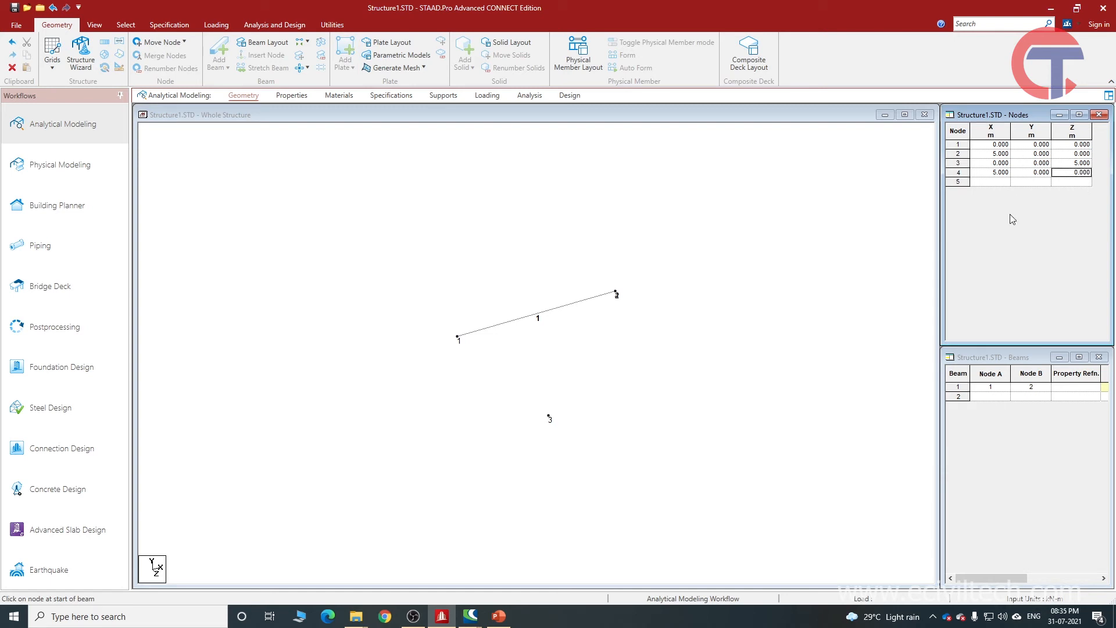
pyautogui.write('5')
pyautogui.press('Return')
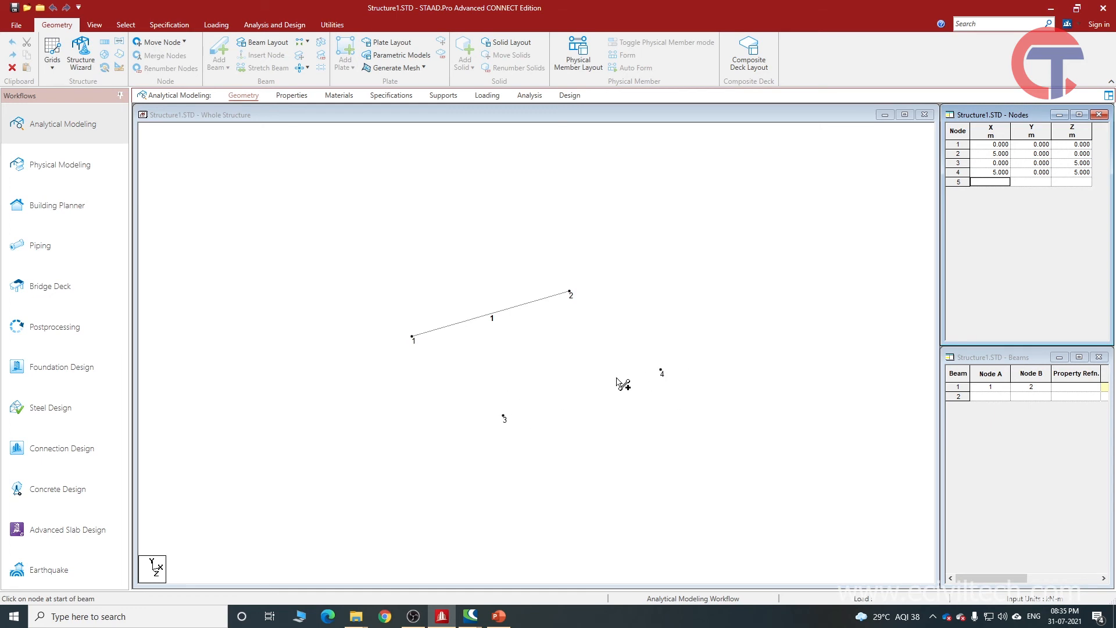
# Add beams from node 2 to 4, node 4 to 3, and node 3 to 1 to close the four-sided frame.
pyautogui.click(956, 393)
pyautogui.click(956, 389)
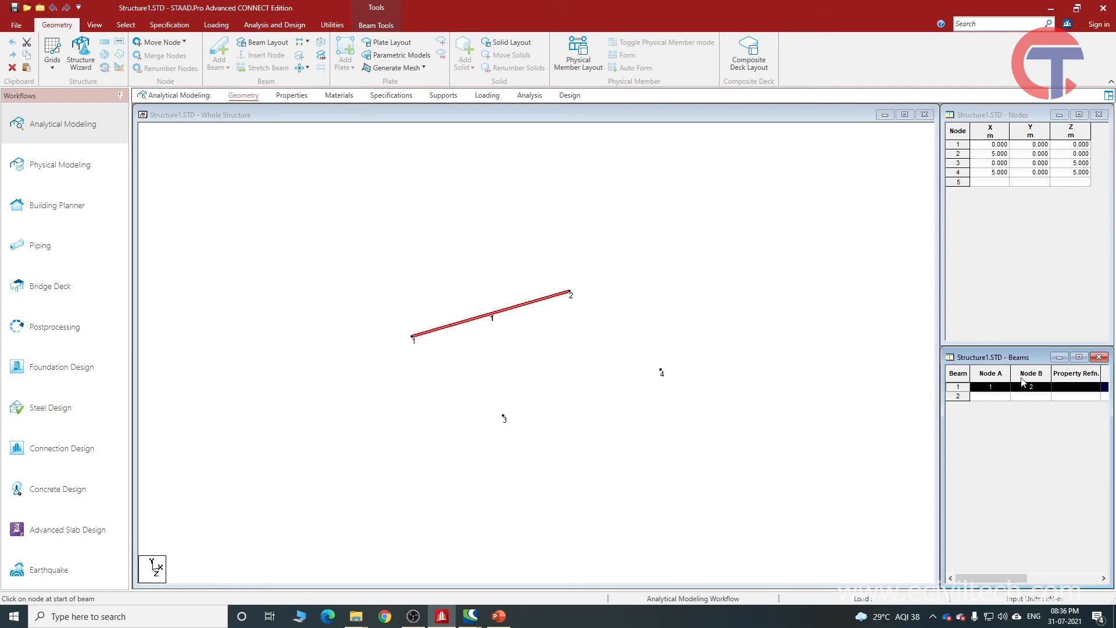
pyautogui.click(428, 116)
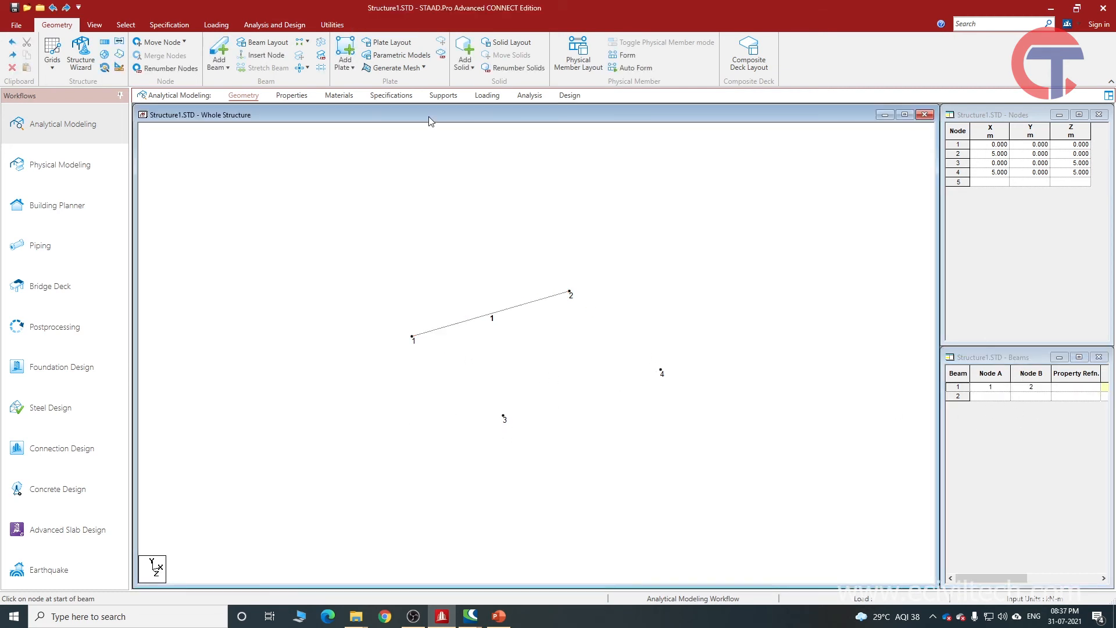
pyautogui.click(570, 292)
pyautogui.click(661, 371)
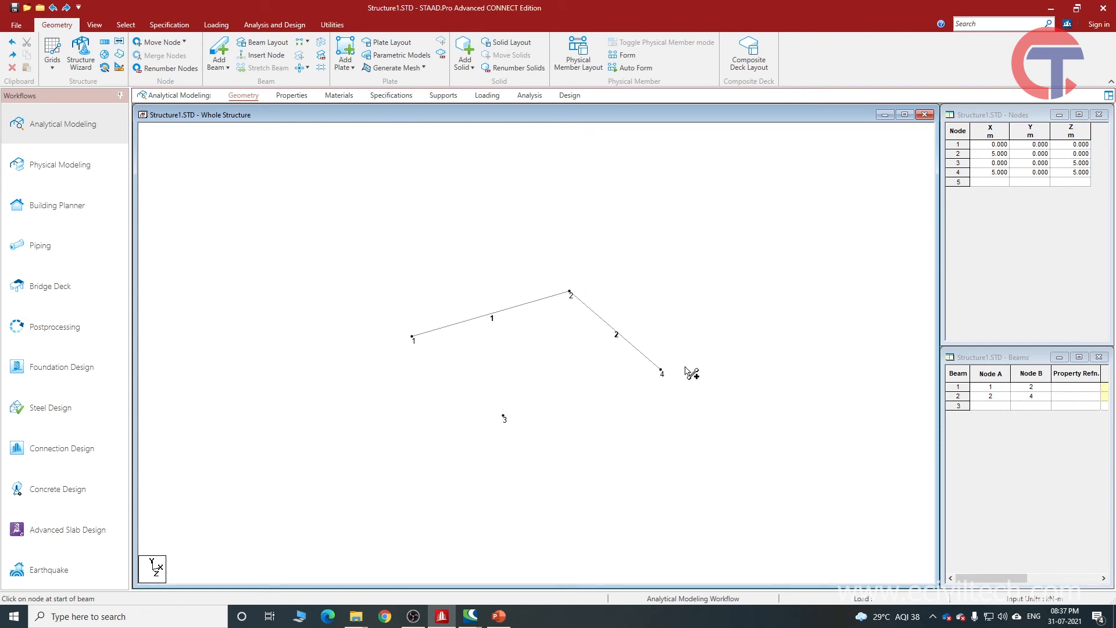
pyautogui.moveTo(661, 371); pyautogui.dragTo(413, 337)
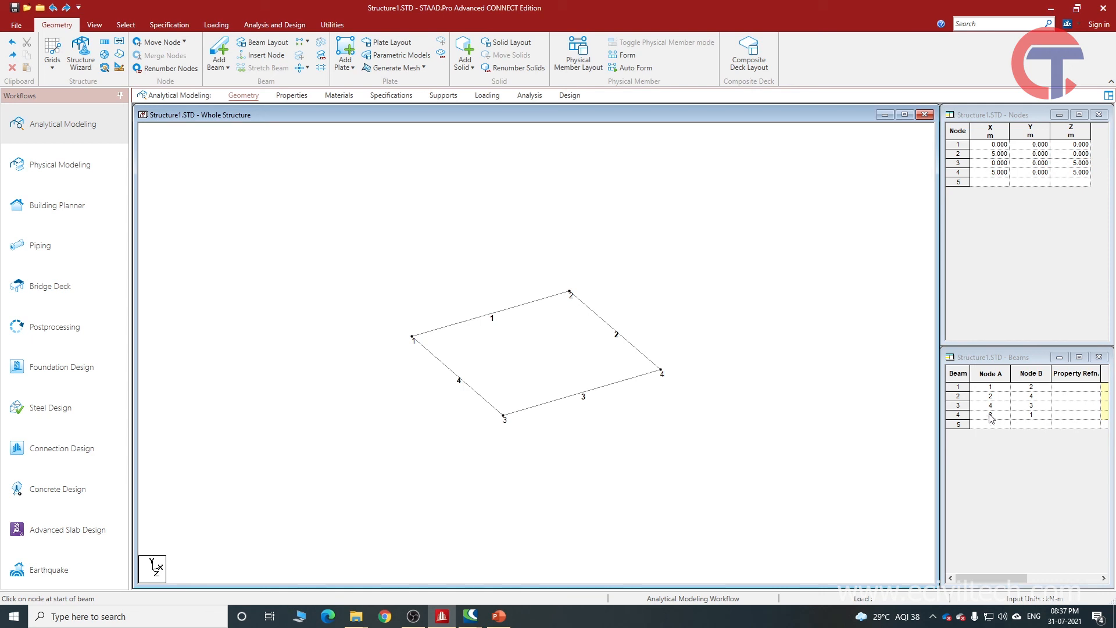
pyautogui.scroll(2, 509, 515)
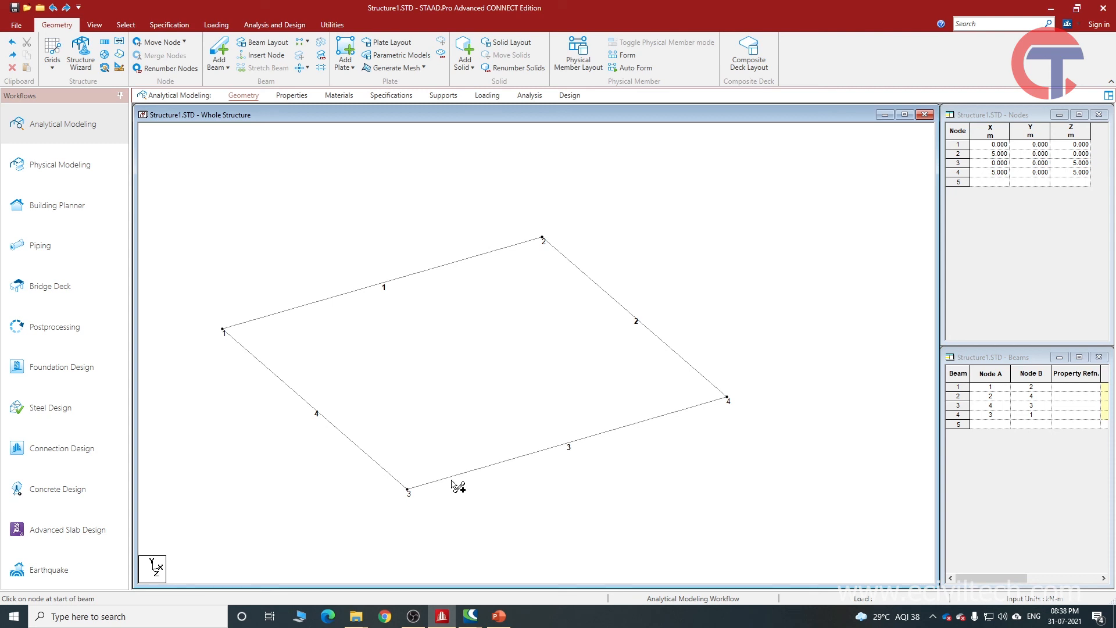
pyautogui.click(52, 55)
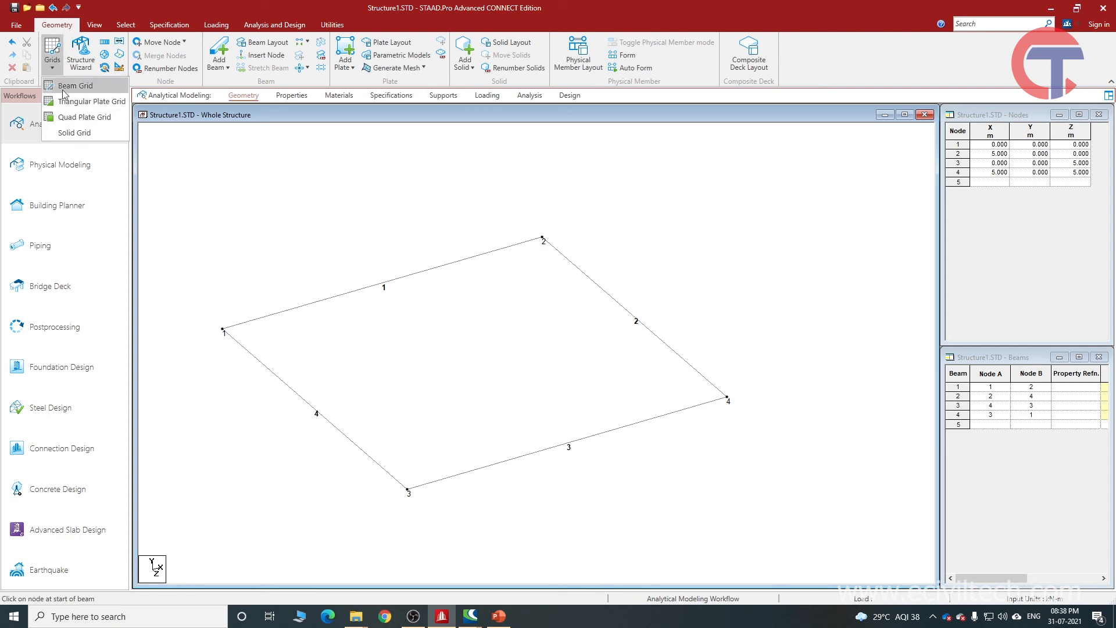
pyautogui.click(253, 123)
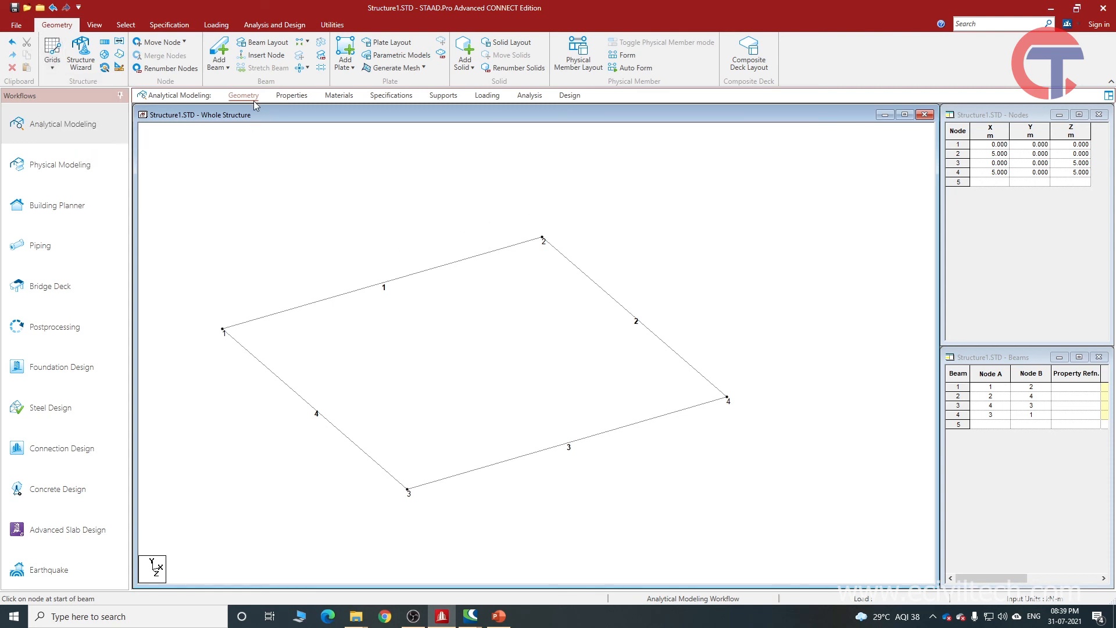